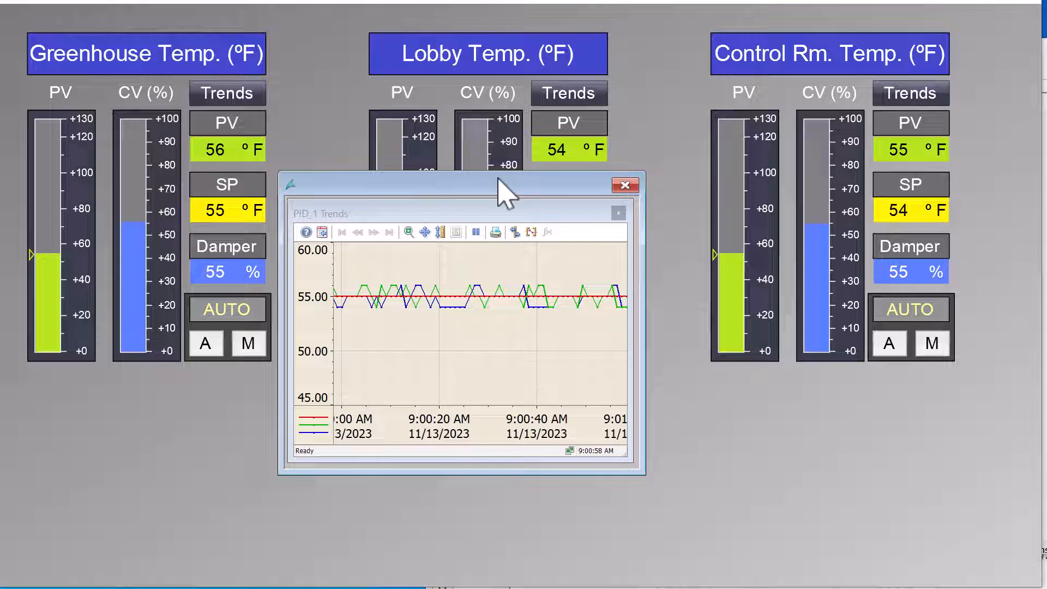
Step: Load the Lobby loop's trends in the popup, then the Control Room loop's
{"action": "left_click", "coordinate": [568, 93]}
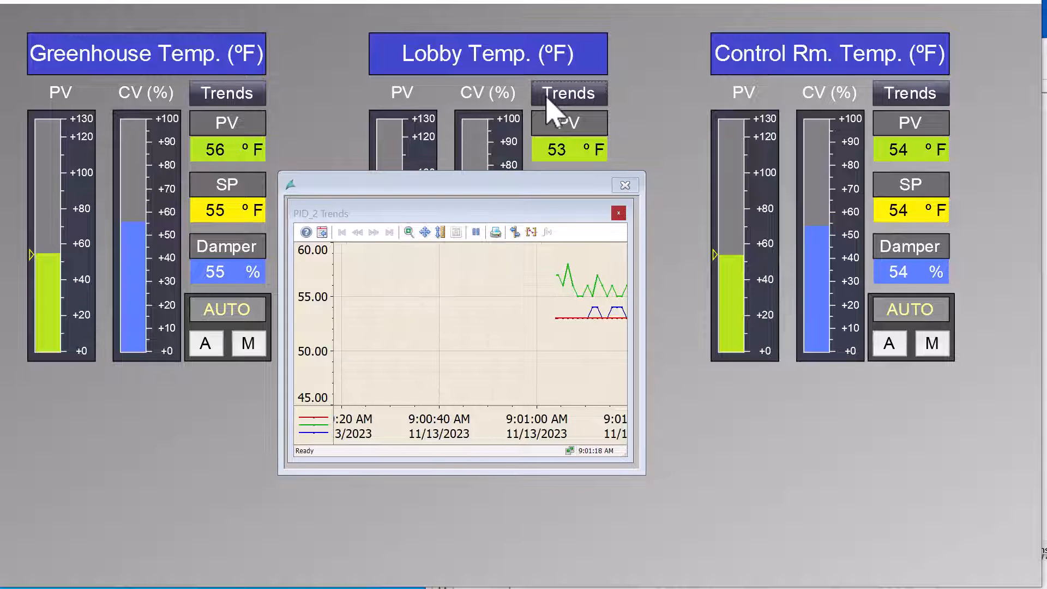
{"action": "left_click", "coordinate": [910, 92]}
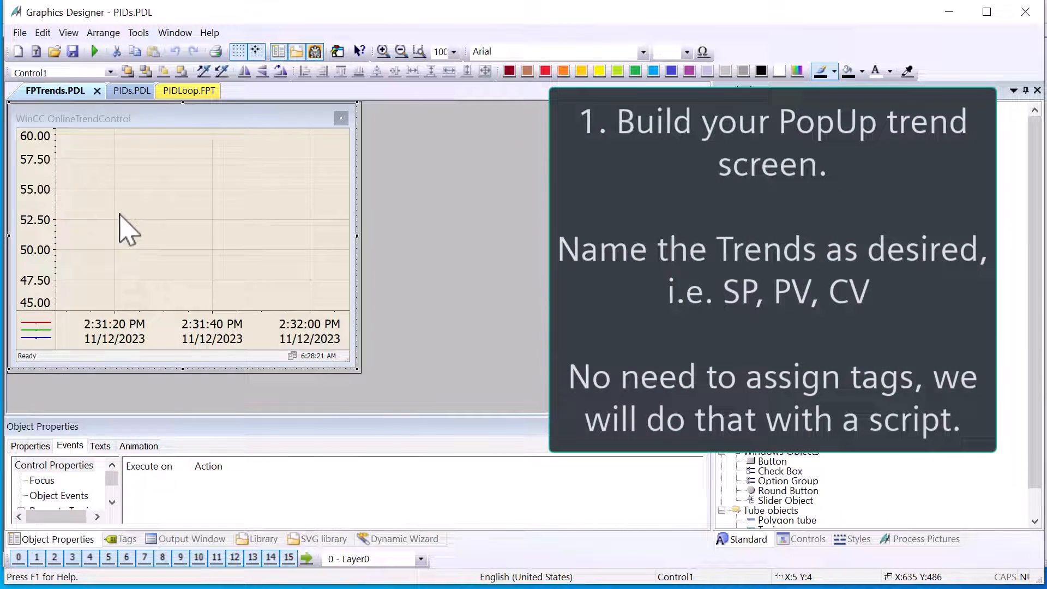
Step: Review the SP, PV and CV trend rows in the OnlineTrendControl properties
{"action": "double_click", "coordinate": [127, 229]}
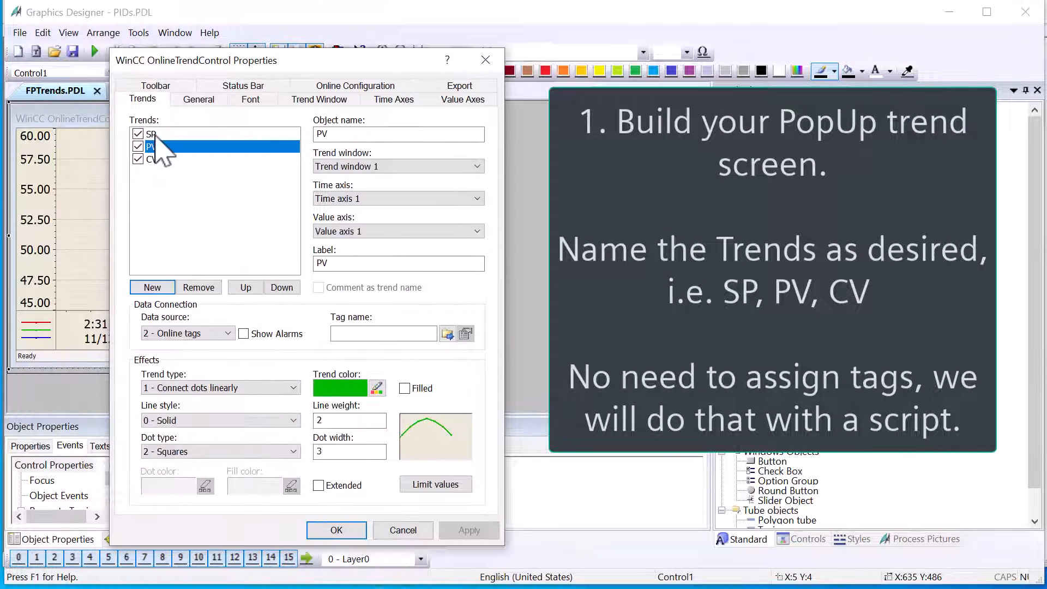
{"action": "left_click", "coordinate": [151, 135]}
{"action": "left_click", "coordinate": [152, 147]}
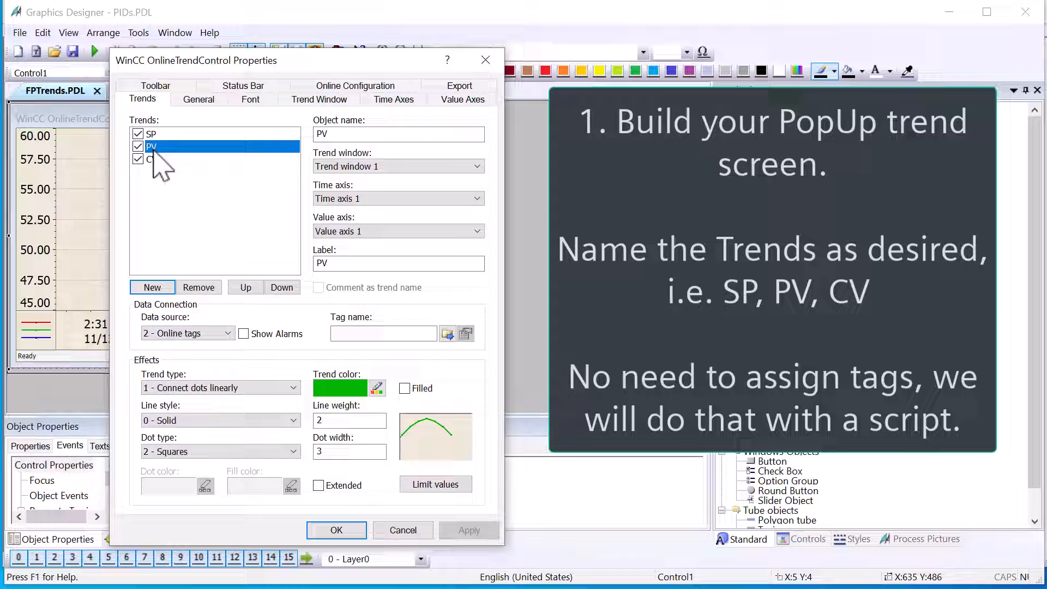
{"action": "left_click", "coordinate": [152, 159]}
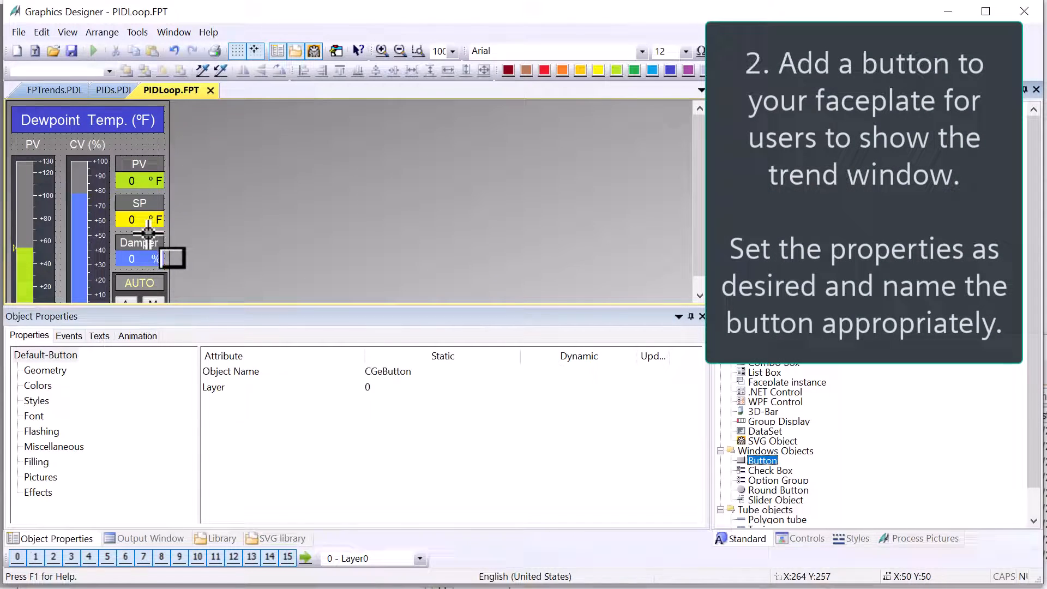
Step: Draw a Trends button at the faceplate's top right and rename it btnTrends
{"action": "left_click_drag", "start_coordinate": [115, 138], "coordinate": [165, 154]}
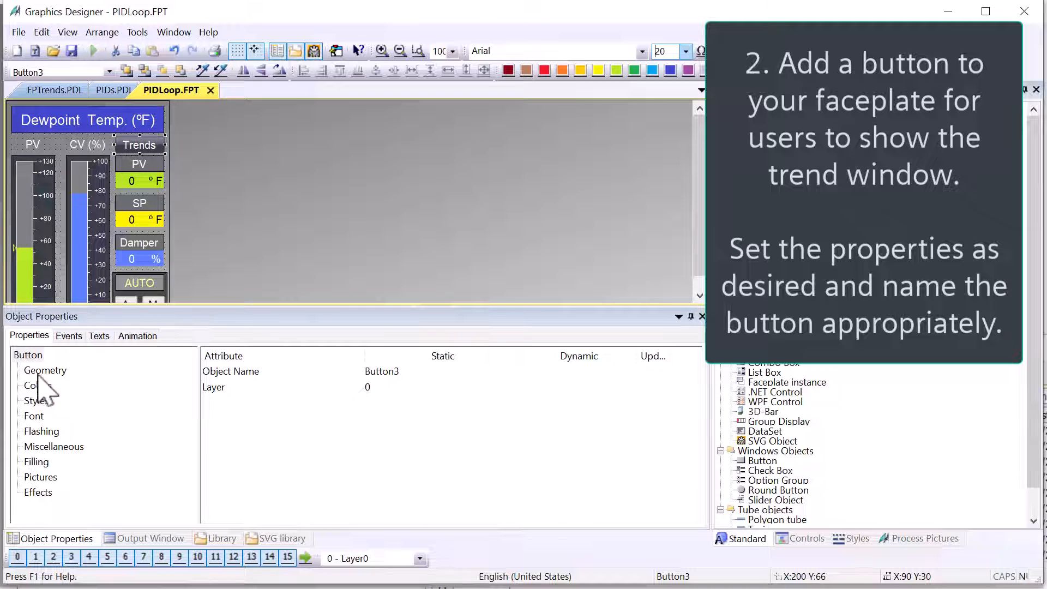
{"action": "double_click", "coordinate": [231, 371]}
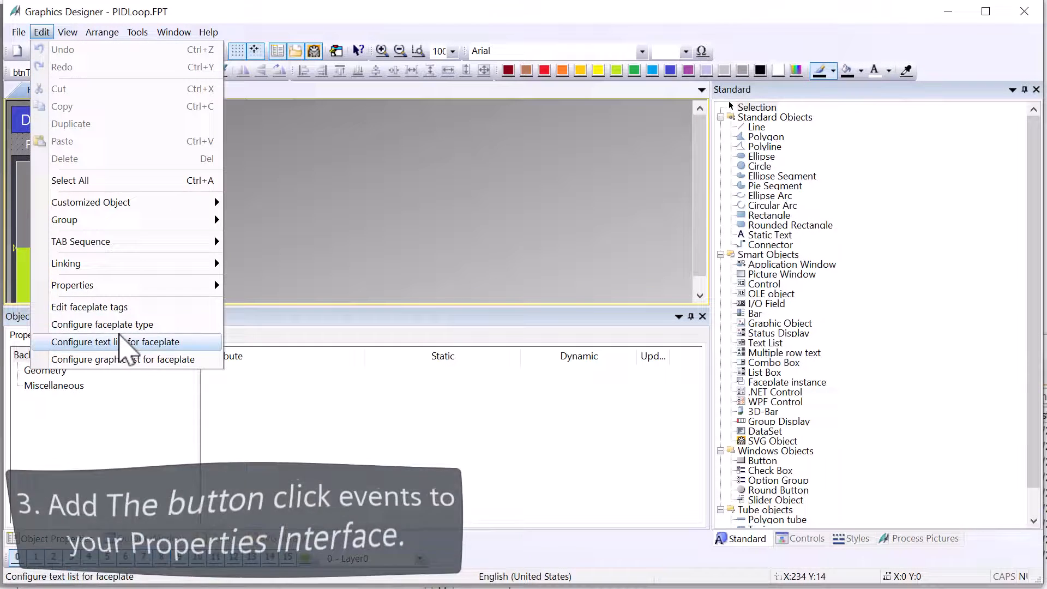
Step: Add btnTrends LButtonDown and LButtonUp to the PIDLoop faceplate type's Selected Events and confirm
{"action": "left_click", "coordinate": [102, 325]}
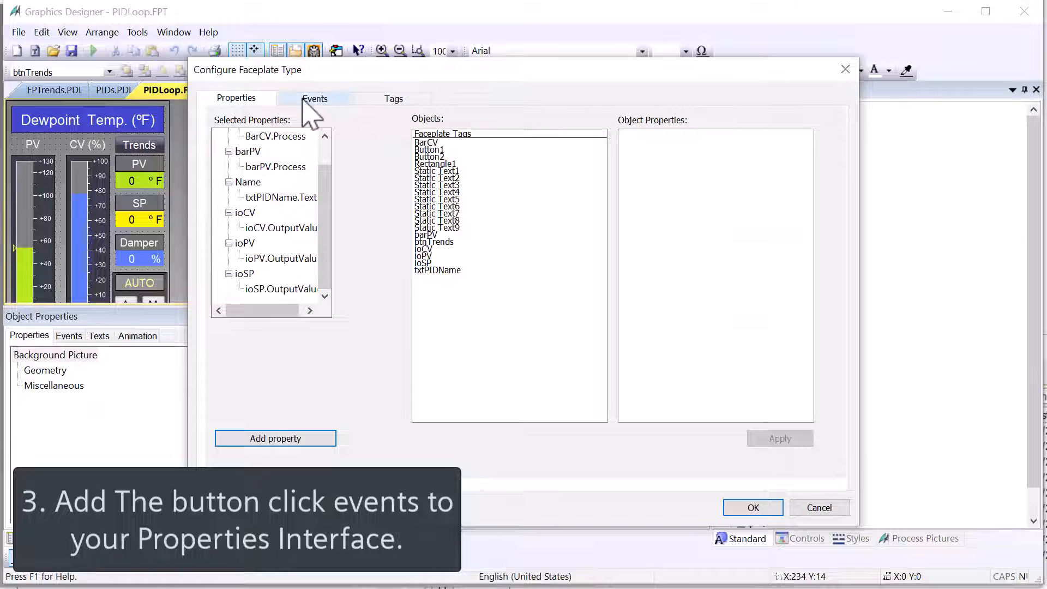
{"action": "left_click", "coordinate": [314, 99]}
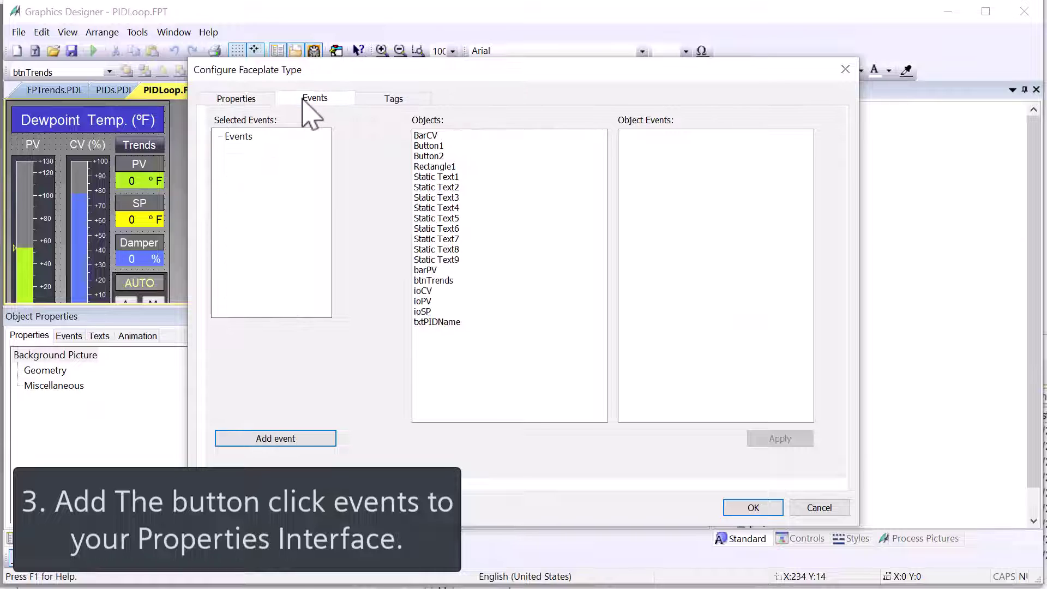
{"action": "left_click", "coordinate": [434, 282]}
{"action": "left_click_drag", "start_coordinate": [645, 177], "coordinate": [245, 139]}
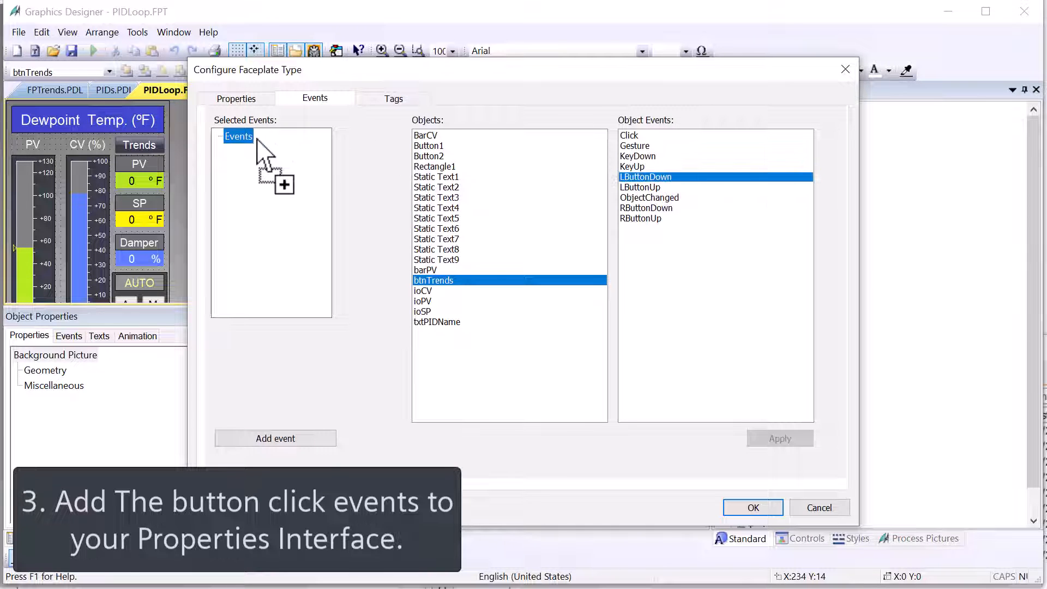
{"action": "left_click_drag", "start_coordinate": [640, 187], "coordinate": [278, 163]}
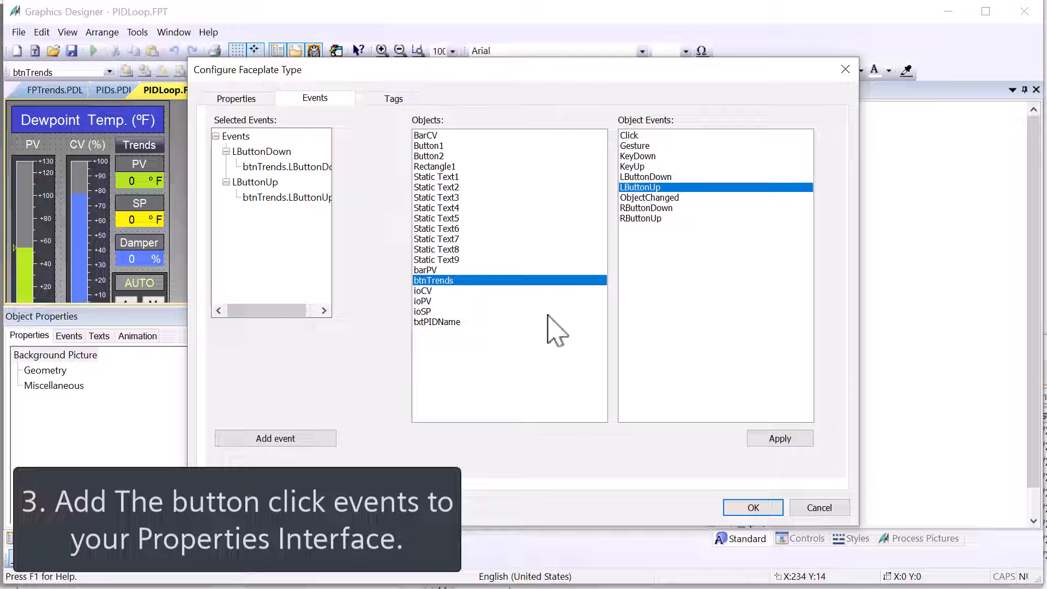
{"action": "left_click", "coordinate": [752, 507]}
{"action": "left_click", "coordinate": [682, 347]}
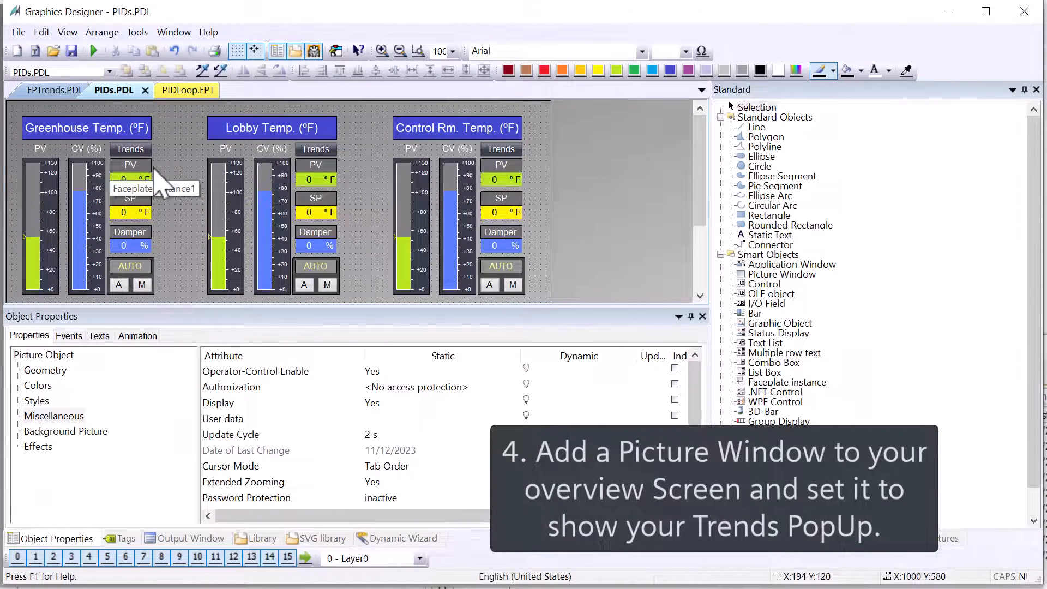
Step: Draw a picture window over the Lobby faceplate showing FPTrends.PDL, with Display set to No
{"action": "left_click", "coordinate": [781, 273]}
{"action": "left_click_drag", "start_coordinate": [199, 173], "coordinate": [372, 303]}
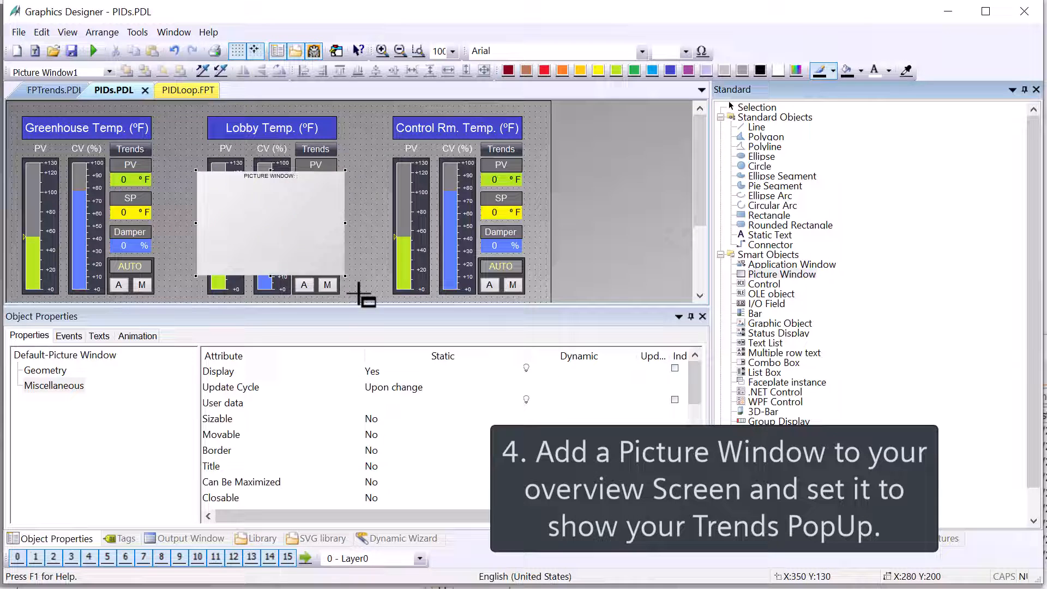
{"action": "double_click", "coordinate": [231, 497]}
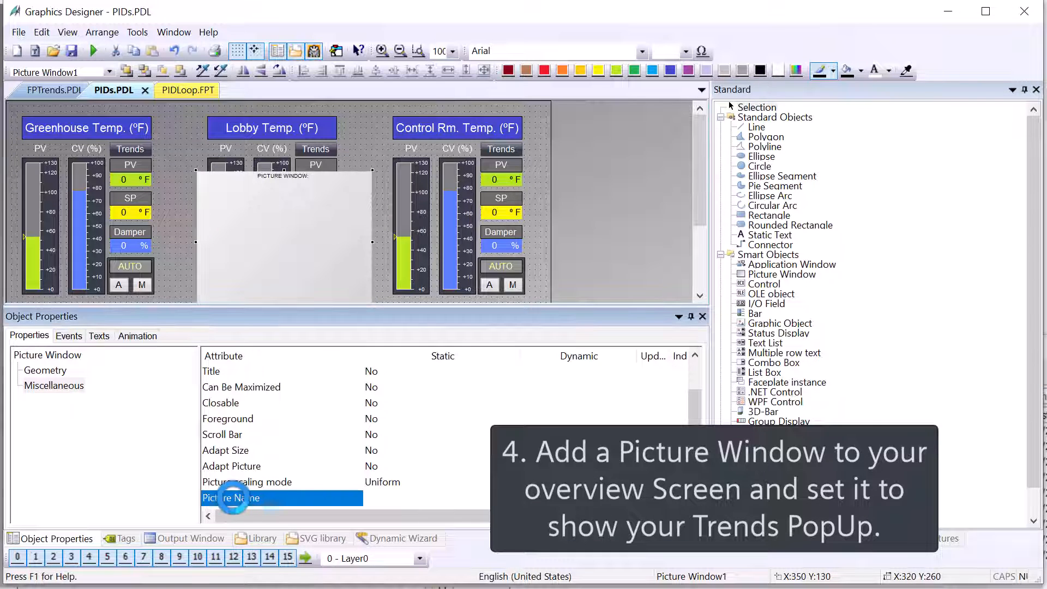
{"action": "left_click", "coordinate": [501, 323]}
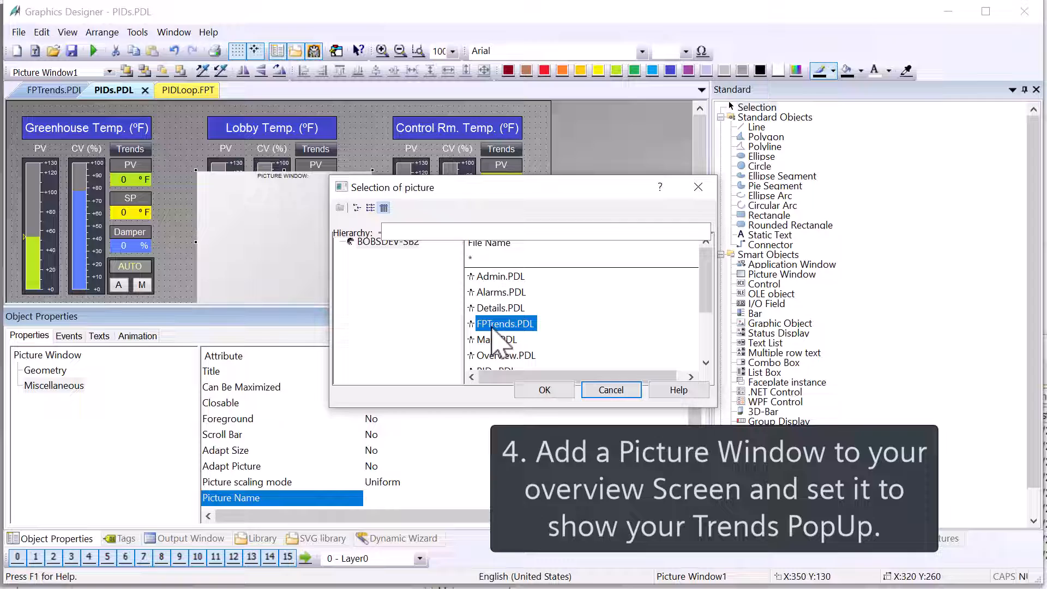
{"action": "left_click", "coordinate": [545, 390]}
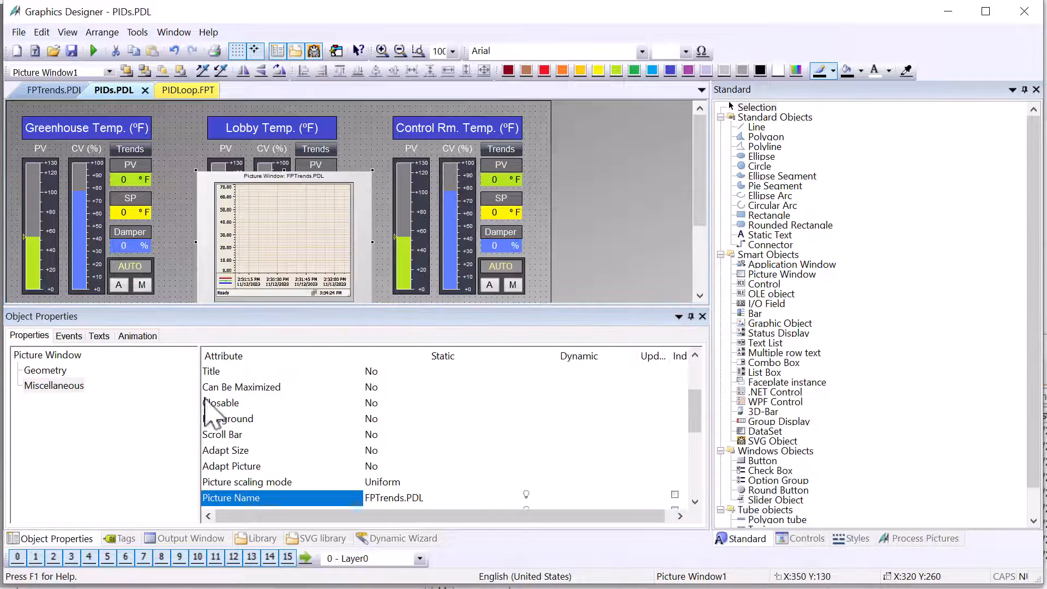
{"action": "double_click", "coordinate": [232, 385]}
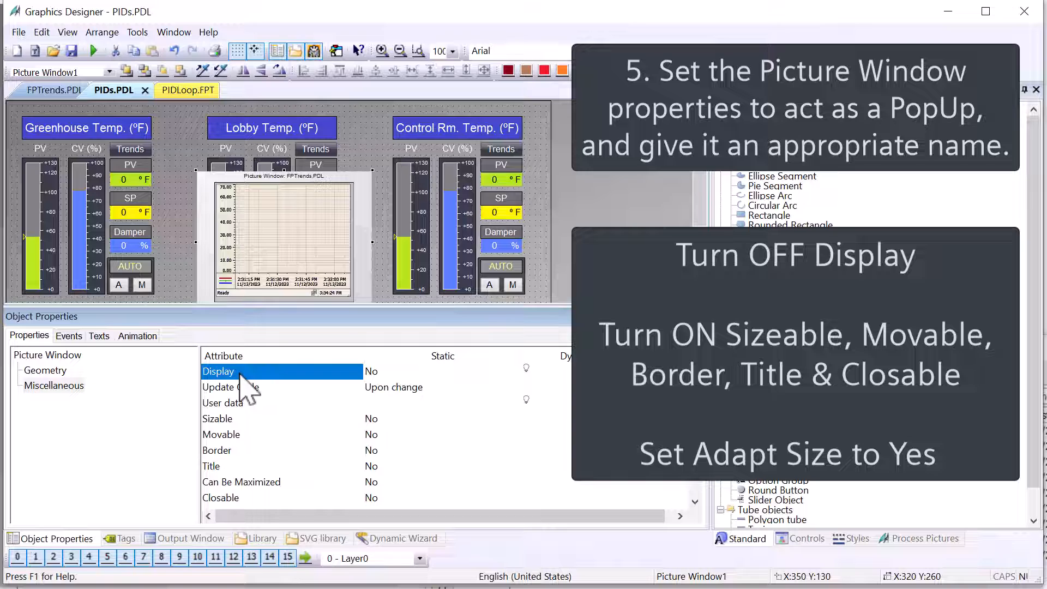
Step: Set the picture window's Sizable, Movable, Border, Title, Closable and Adapt Size to Yes
{"action": "double_click", "coordinate": [233, 420]}
{"action": "double_click", "coordinate": [223, 435]}
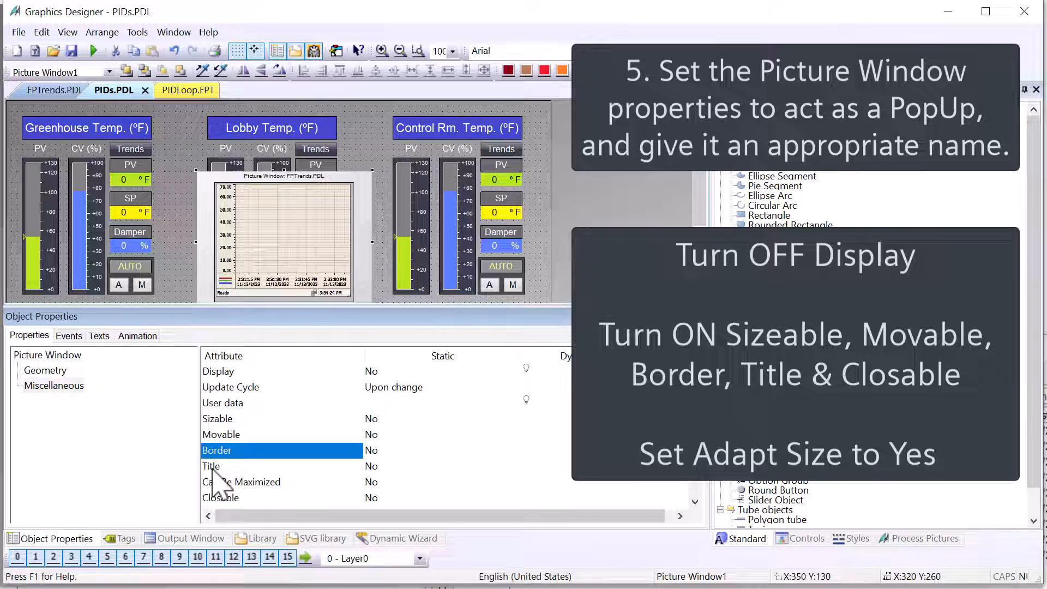
{"action": "double_click", "coordinate": [211, 466]}
{"action": "double_click", "coordinate": [221, 497]}
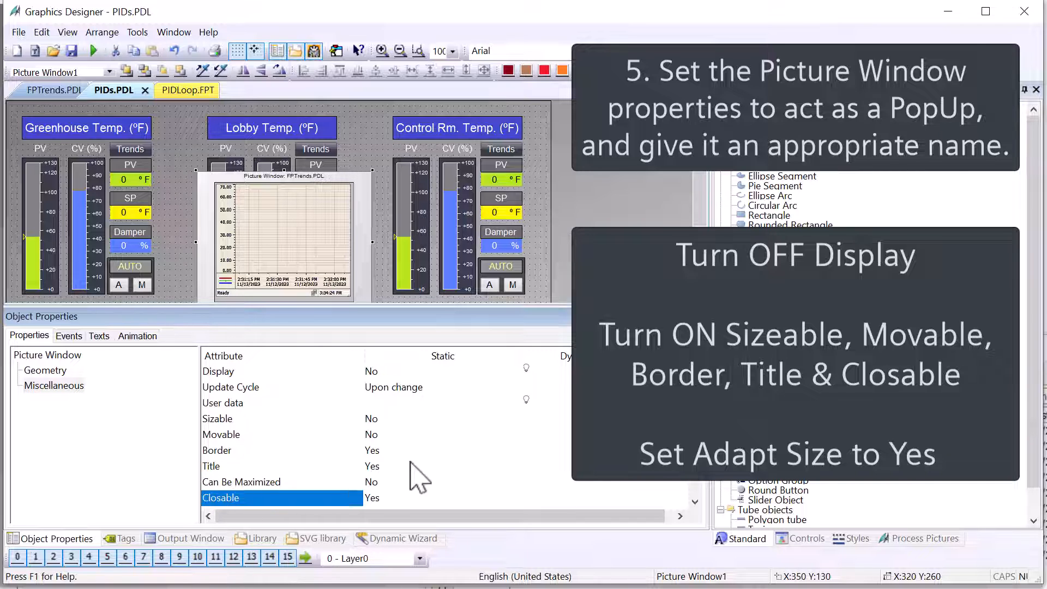
{"action": "scroll", "coordinate": [417, 475], "scroll_direction": "down", "scroll_amount": 2}
{"action": "scroll", "coordinate": [437, 470], "scroll_direction": "down", "scroll_amount": 1}
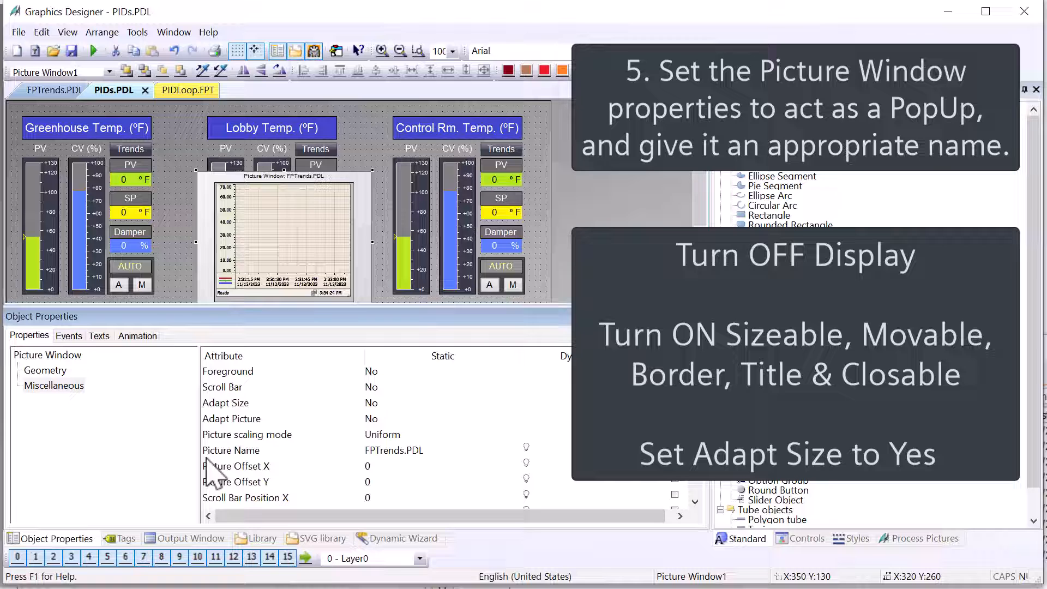
{"action": "left_click", "coordinate": [227, 404]}
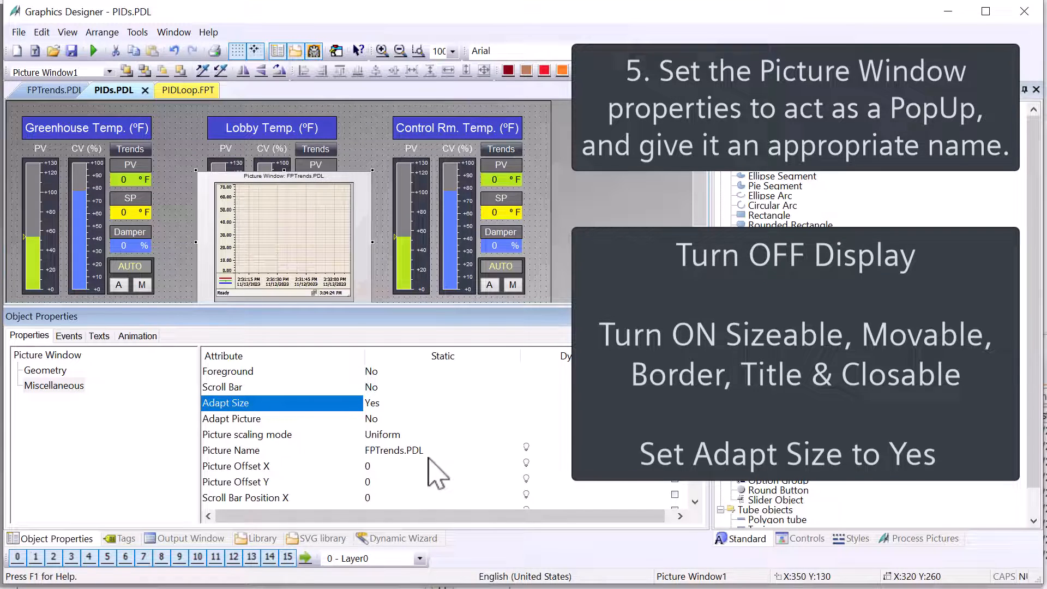
Step: Rename the picture window to pwTrendsPopup and save the overview screen
{"action": "left_click", "coordinate": [48, 354]}
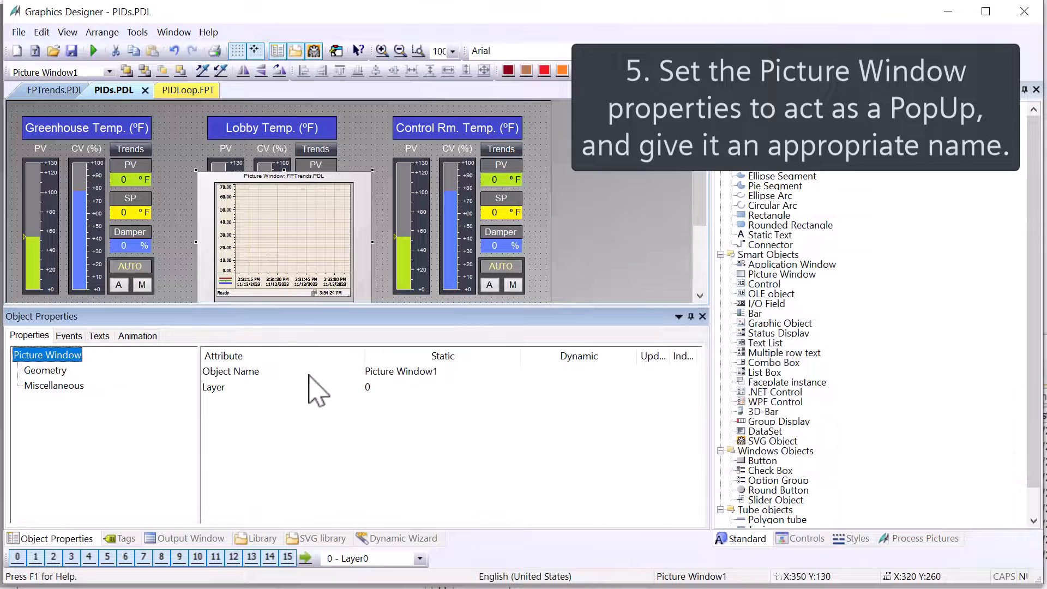
{"action": "double_click", "coordinate": [413, 372]}
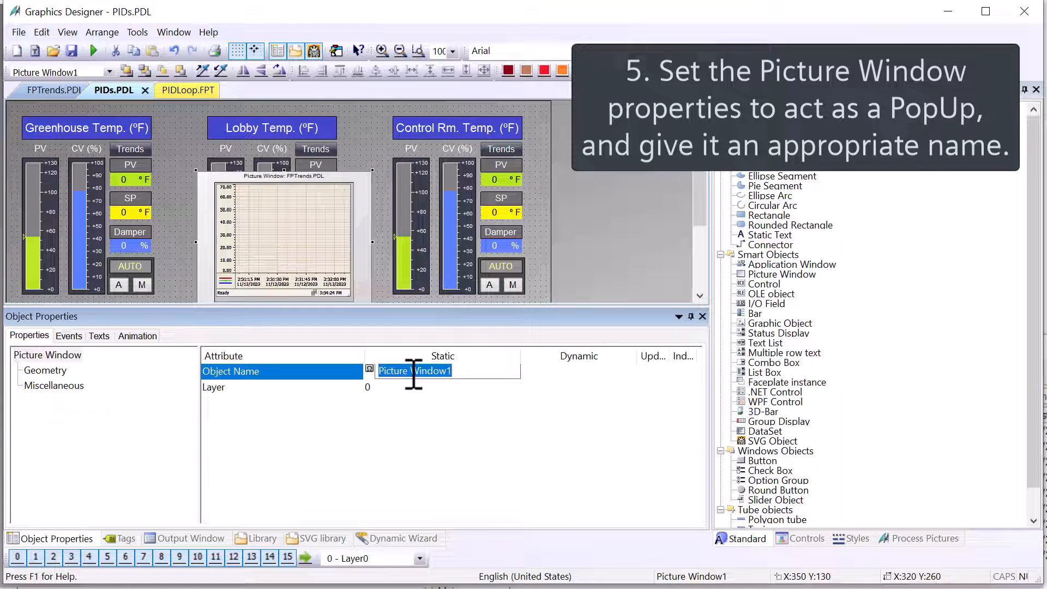
{"action": "type", "text": "pwTrendsPo"}
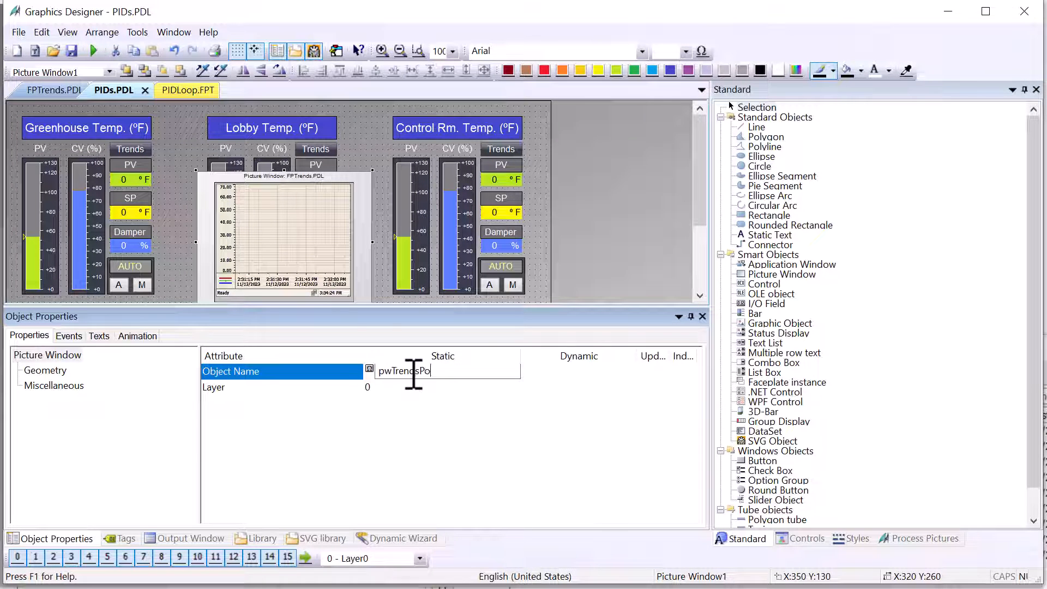
{"action": "type", "text": "pup"}
{"action": "key", "text": "Return"}
{"action": "left_click", "coordinate": [72, 51]}
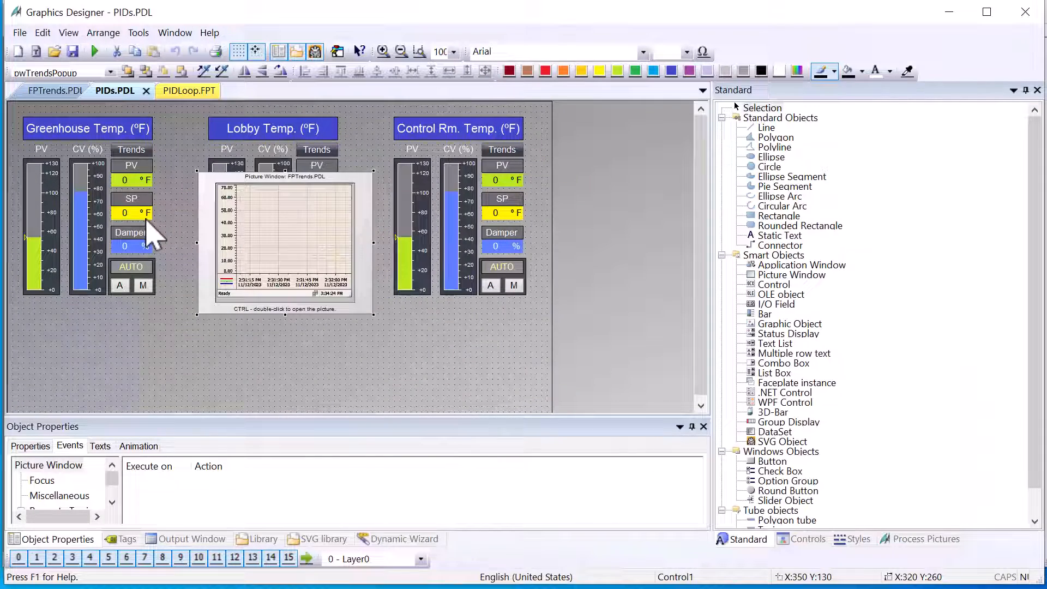
Step: Select the Greenhouse faceplate and review the PV and CV trend rows in the trend properties
{"action": "left_click", "coordinate": [123, 200]}
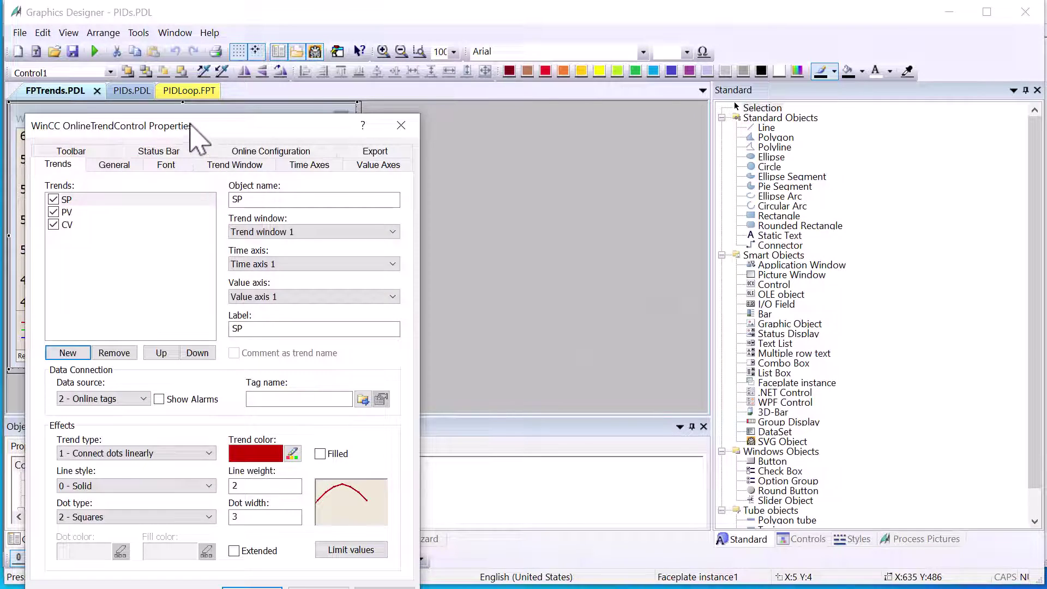
{"action": "left_click_drag", "start_coordinate": [194, 124], "coordinate": [535, 78]}
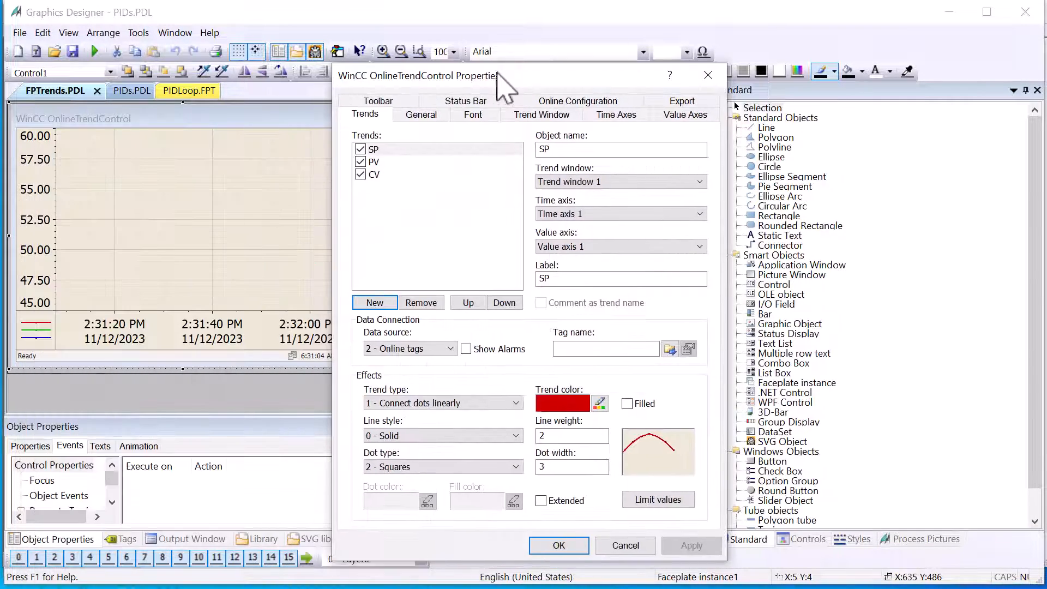
{"action": "left_click", "coordinate": [407, 156]}
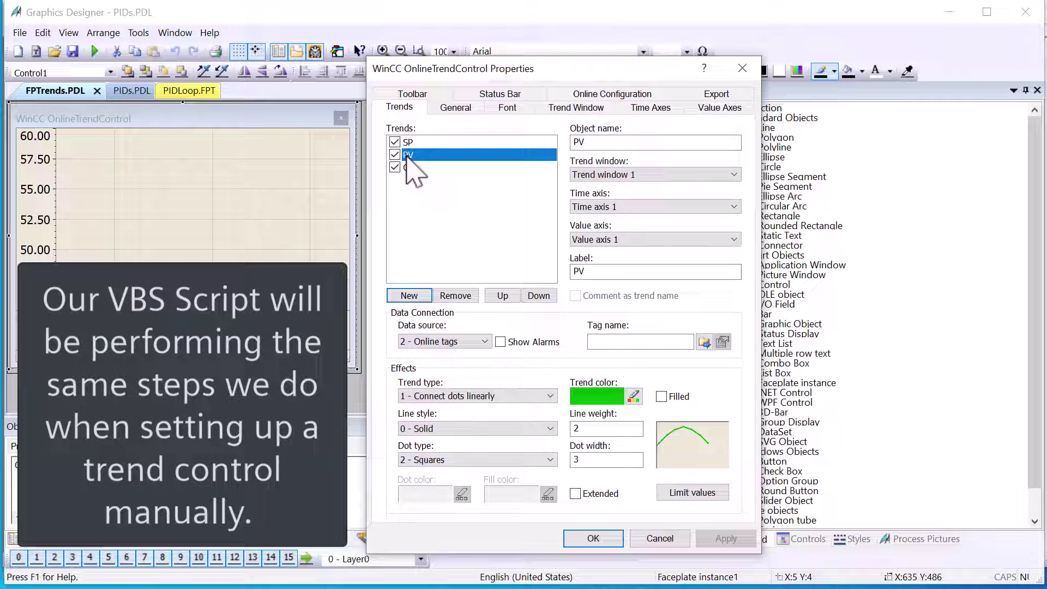
{"action": "left_click", "coordinate": [409, 167]}
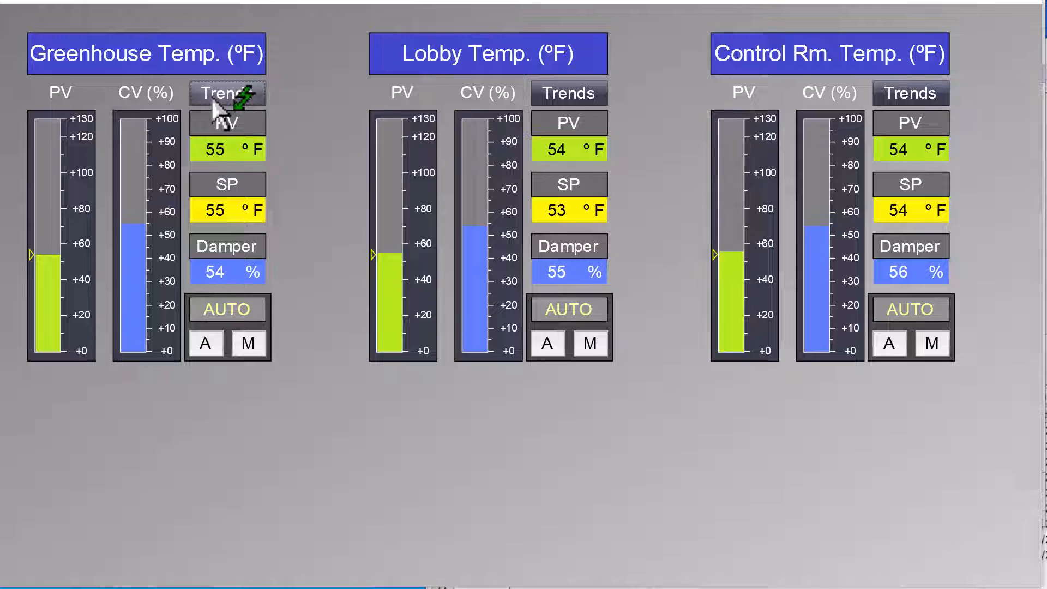
Step: Open the Greenhouse PID_1 trend popup and check its PV and CV trends use that loop's tags
{"action": "left_click", "coordinate": [226, 93]}
{"action": "left_click_drag", "start_coordinate": [397, 143], "coordinate": [353, 69]}
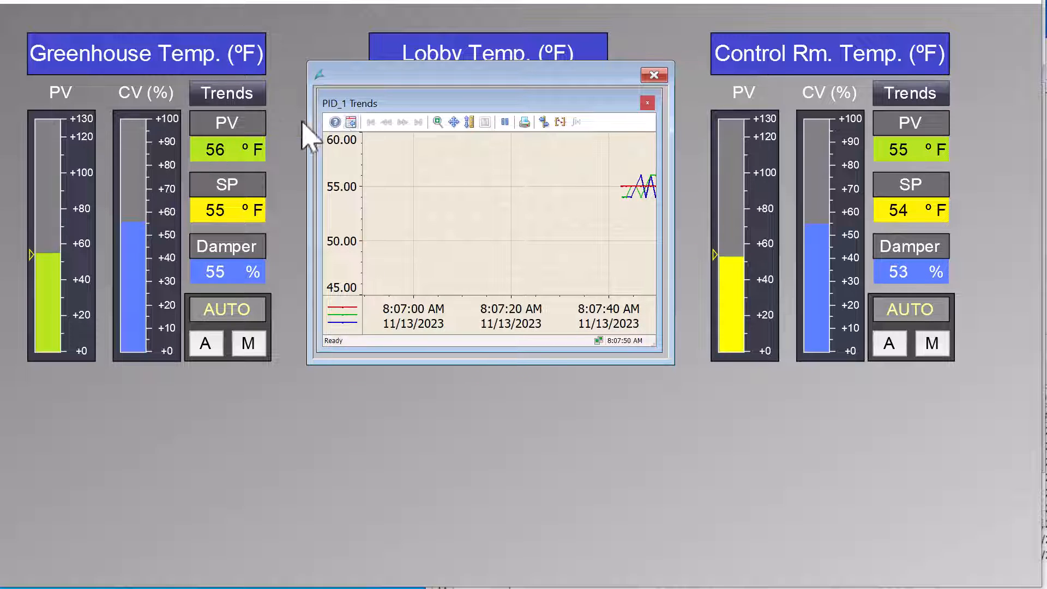
{"action": "left_click", "coordinate": [353, 123]}
{"action": "left_click", "coordinate": [86, 144]}
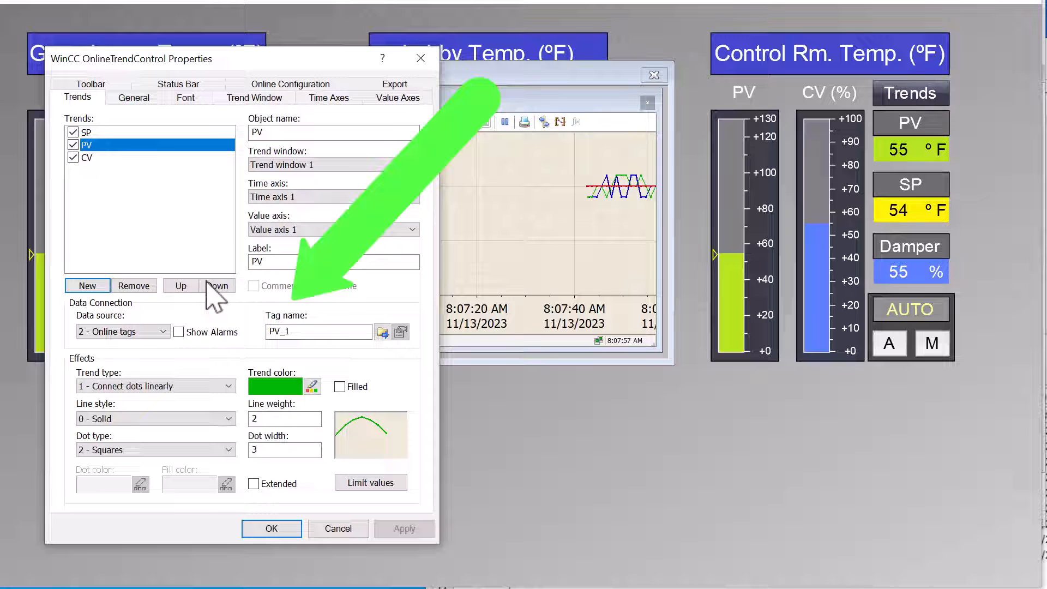
{"action": "left_click", "coordinate": [87, 157]}
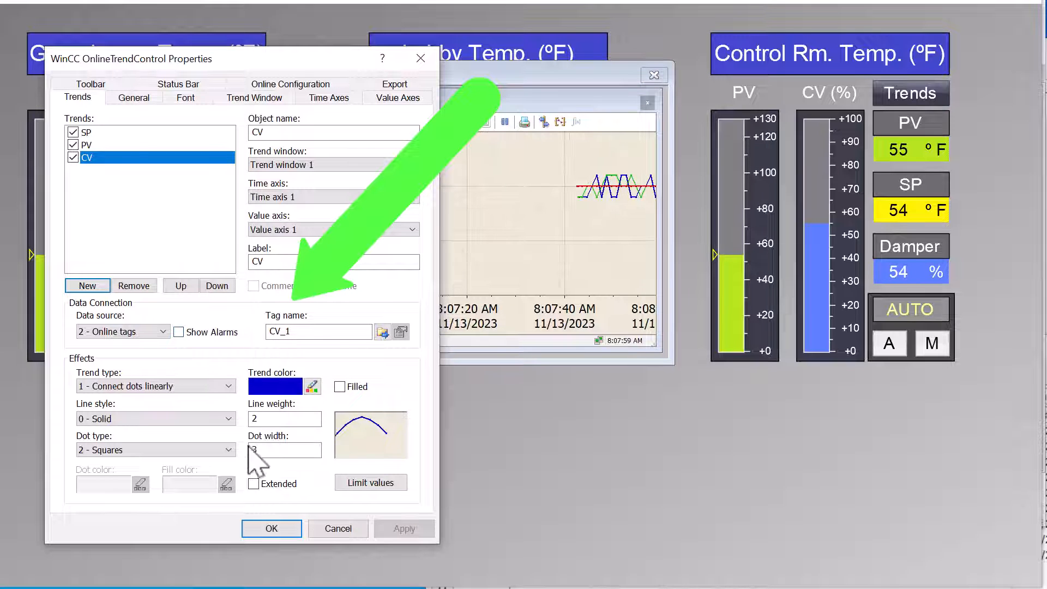
{"action": "left_click", "coordinate": [271, 527]}
Step: Check the PID_2 popup's PV trend tag connection, then leave PID_3 Trends open
{"action": "left_click_drag", "start_coordinate": [576, 78], "coordinate": [409, 167]}
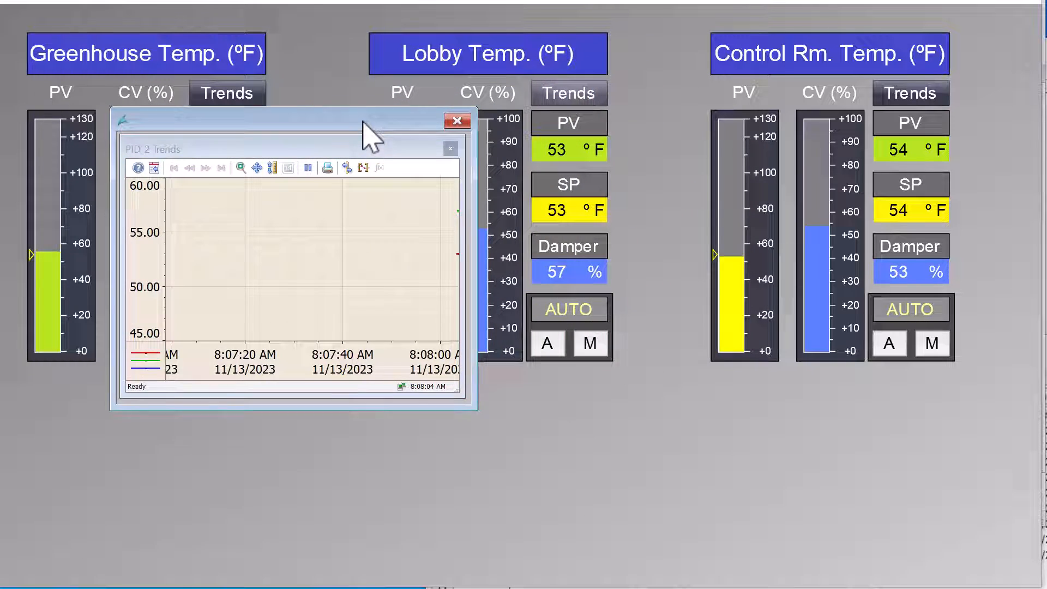
{"action": "double_click", "coordinate": [197, 220]}
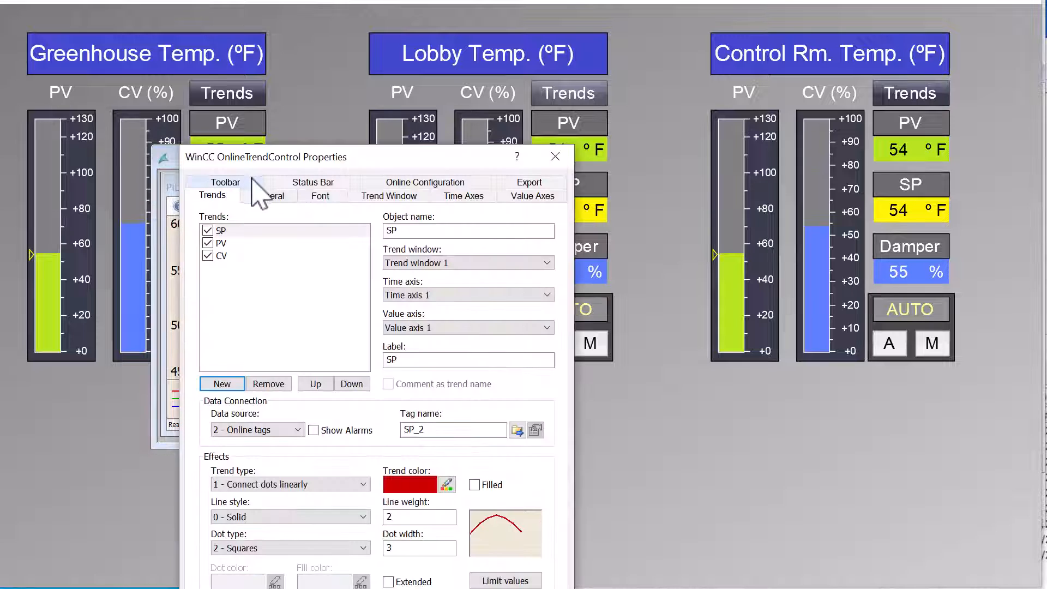
{"action": "left_click_drag", "start_coordinate": [260, 160], "coordinate": [98, 42]}
{"action": "left_click", "coordinate": [58, 125]}
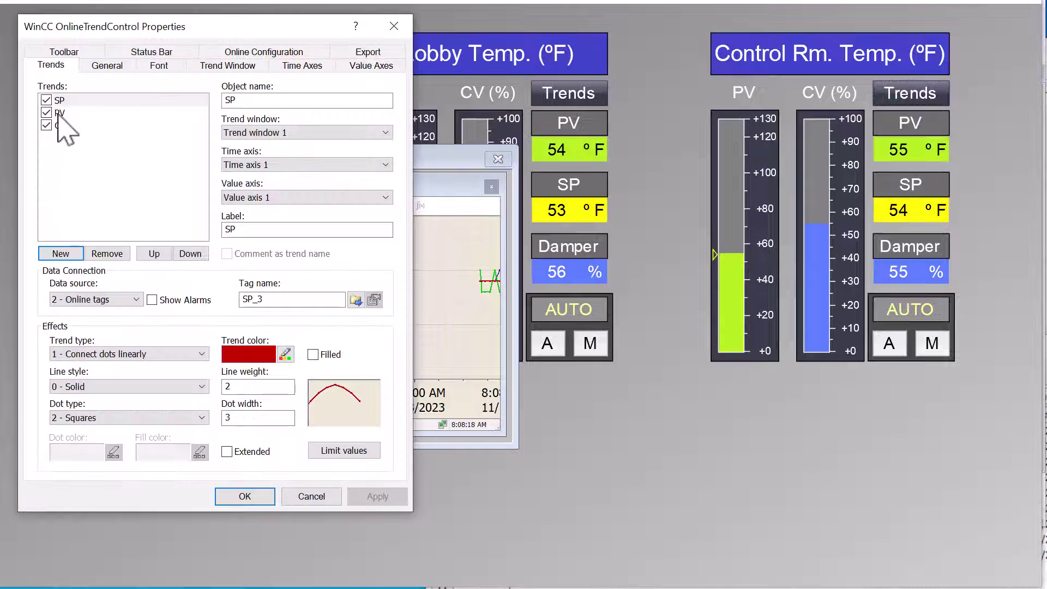
{"action": "left_click", "coordinate": [59, 113]}
{"action": "left_click", "coordinate": [245, 495]}
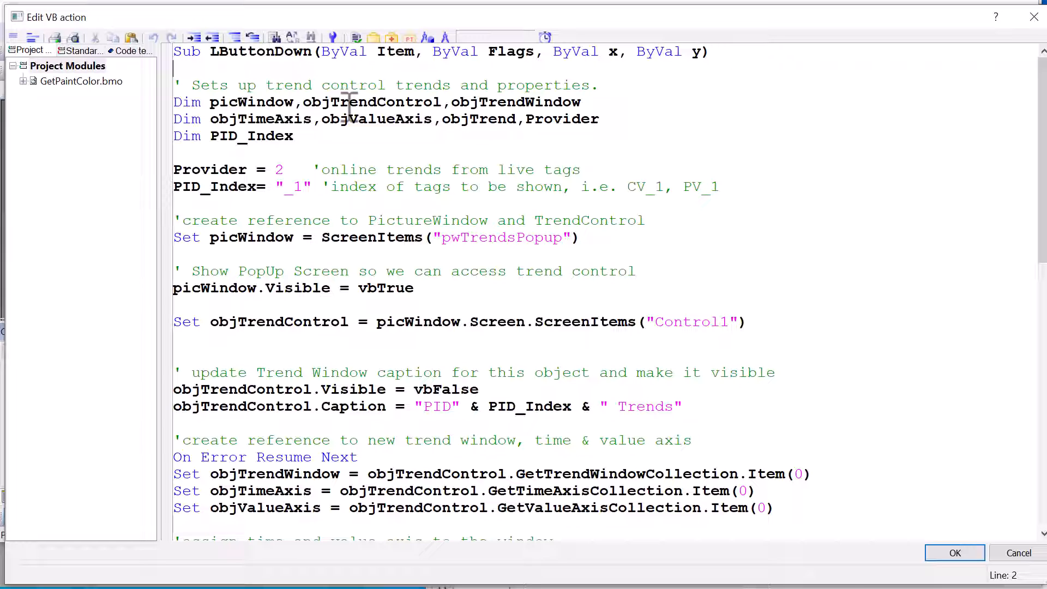
Step: Highlight the Provider, PID_Index value, picWindow, Visible and Caption lines in the LButtonDown script
{"action": "double_click", "coordinate": [211, 169]}
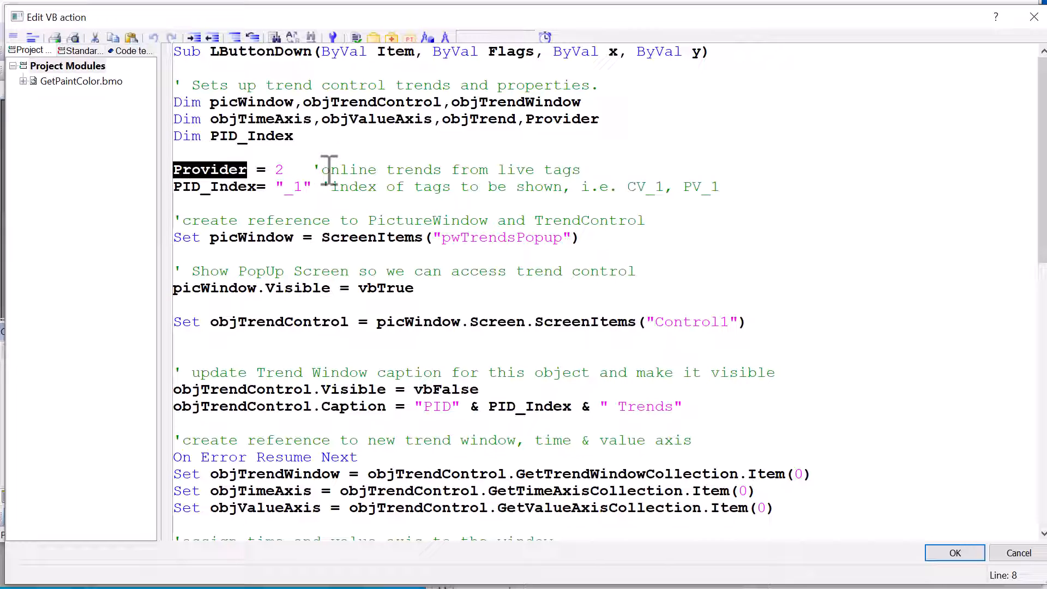
{"action": "double_click", "coordinate": [221, 188]}
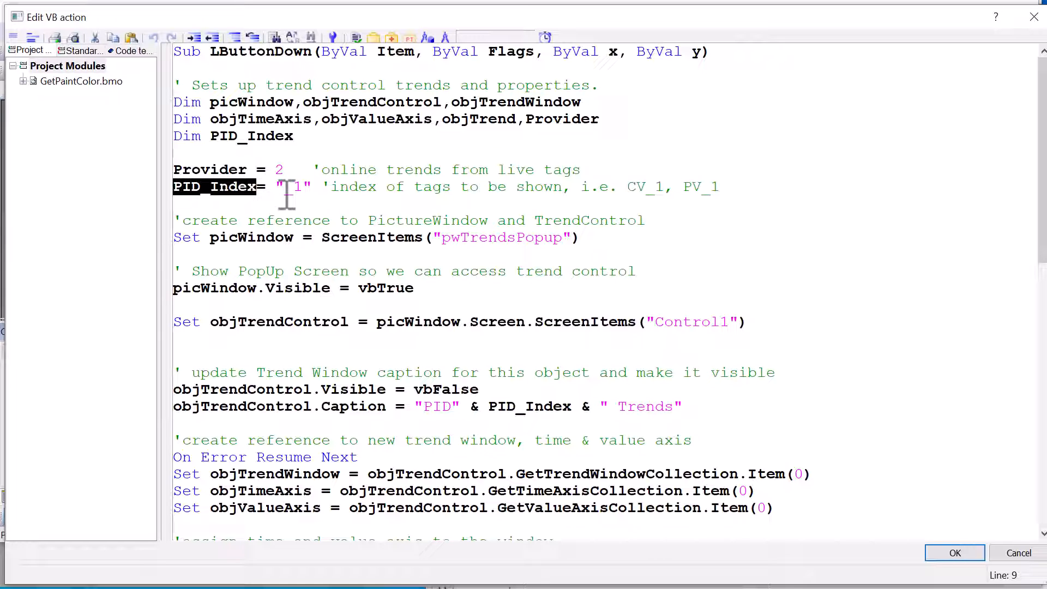
{"action": "left_click_drag", "start_coordinate": [285, 187], "coordinate": [294, 187]}
{"action": "double_click", "coordinate": [270, 237]}
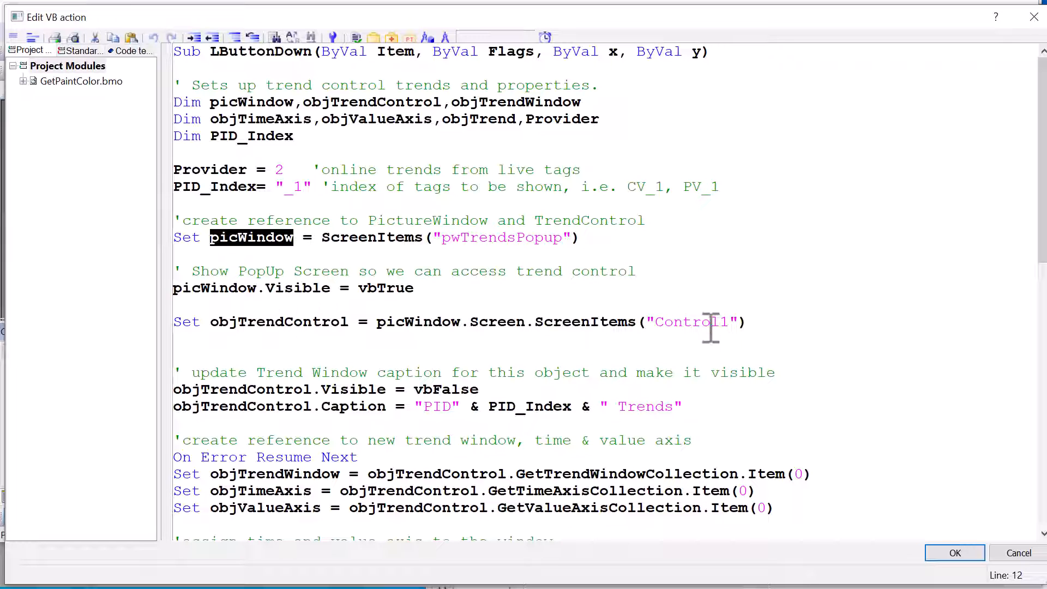
{"action": "scroll", "coordinate": [475, 356], "scroll_direction": "down", "scroll_amount": 2}
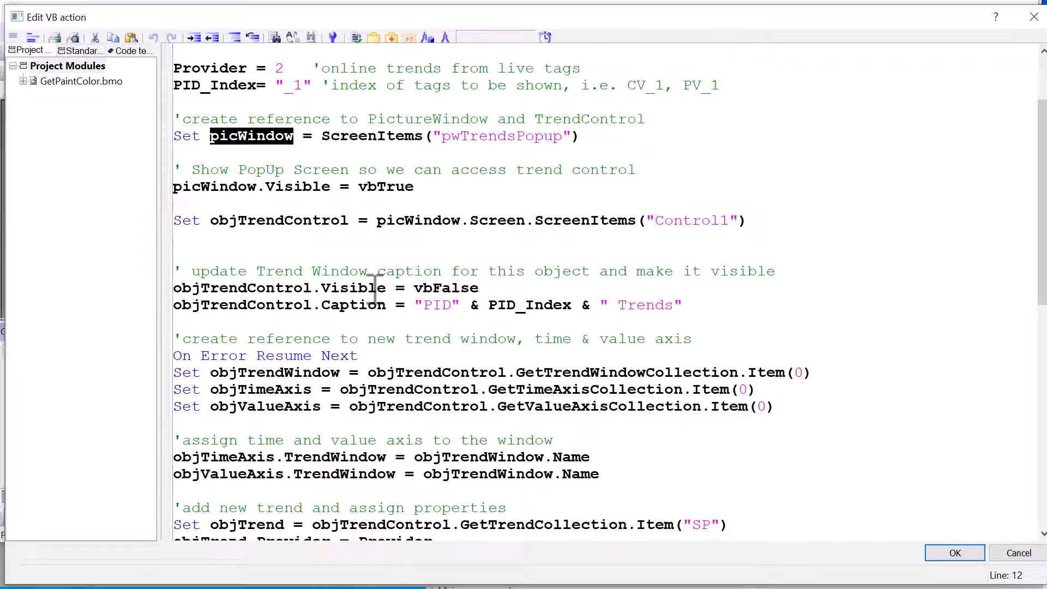
{"action": "double_click", "coordinate": [374, 288]}
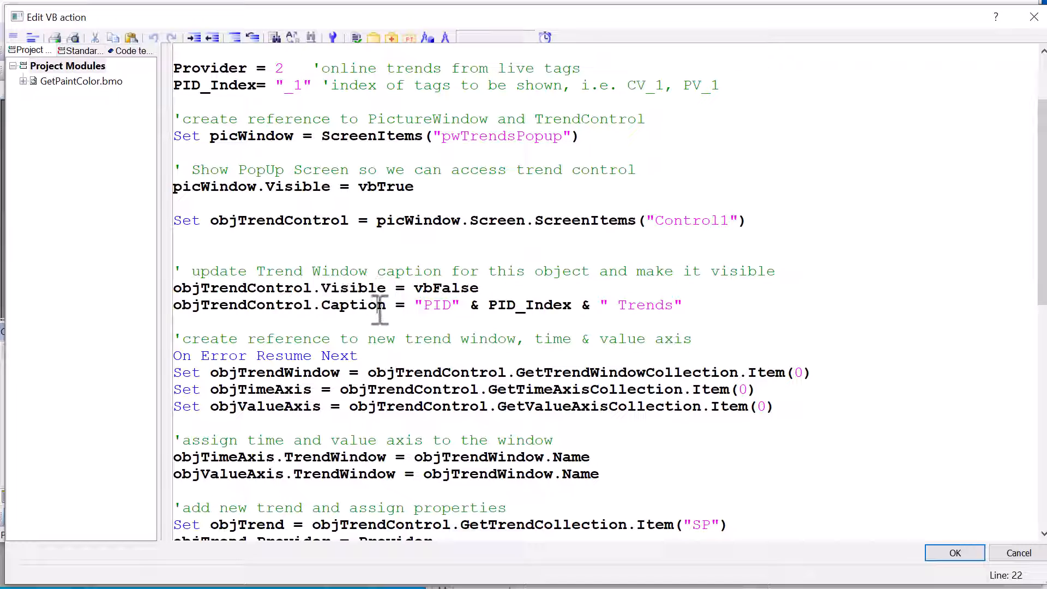
{"action": "double_click", "coordinate": [376, 305]}
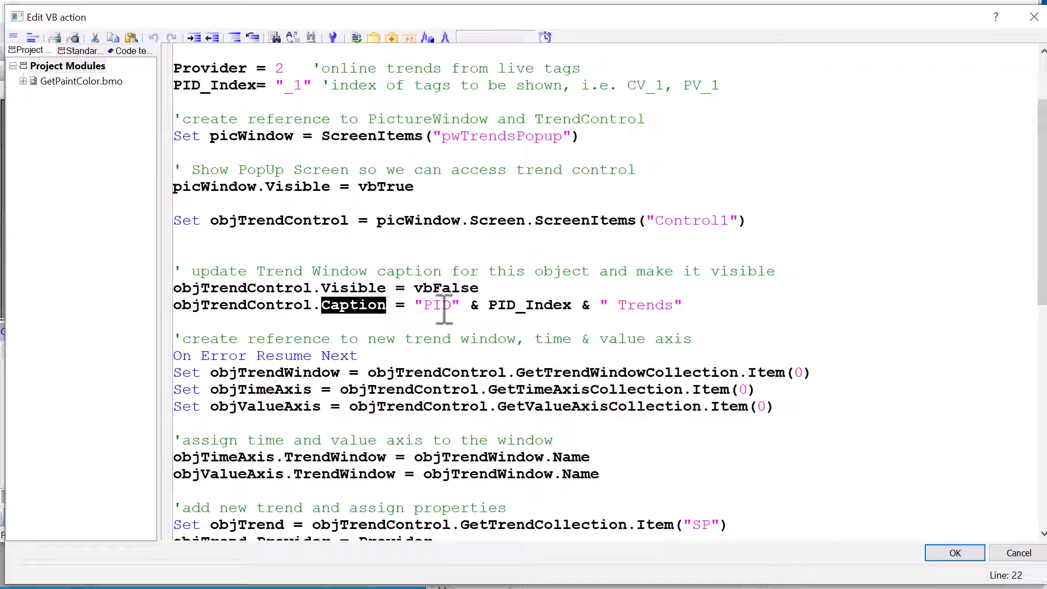
{"action": "scroll", "coordinate": [407, 331], "scroll_direction": "down", "scroll_amount": 3}
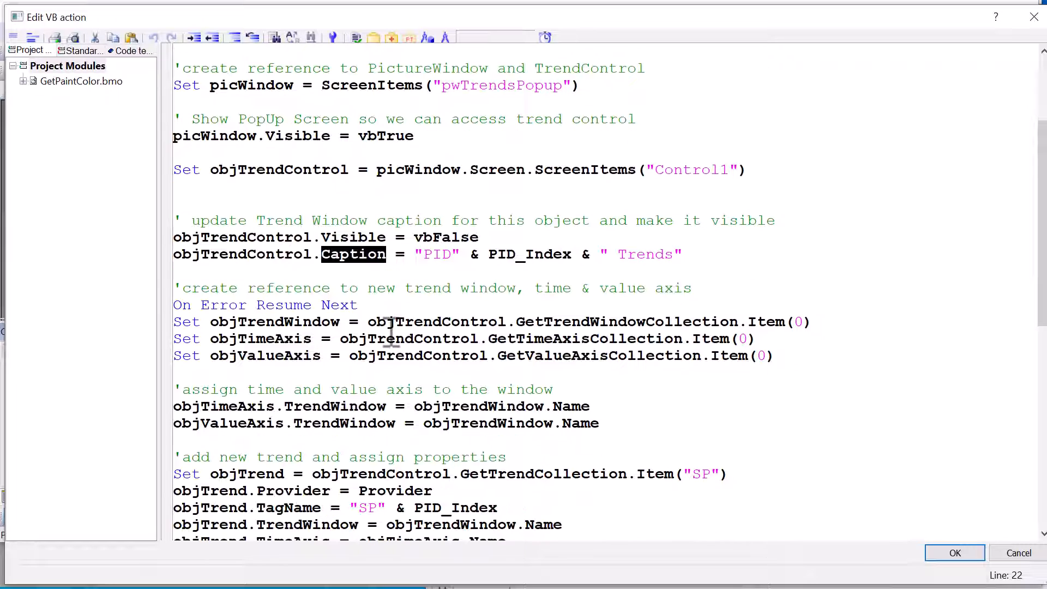
{"action": "scroll", "coordinate": [392, 332], "scroll_direction": "down", "scroll_amount": 3}
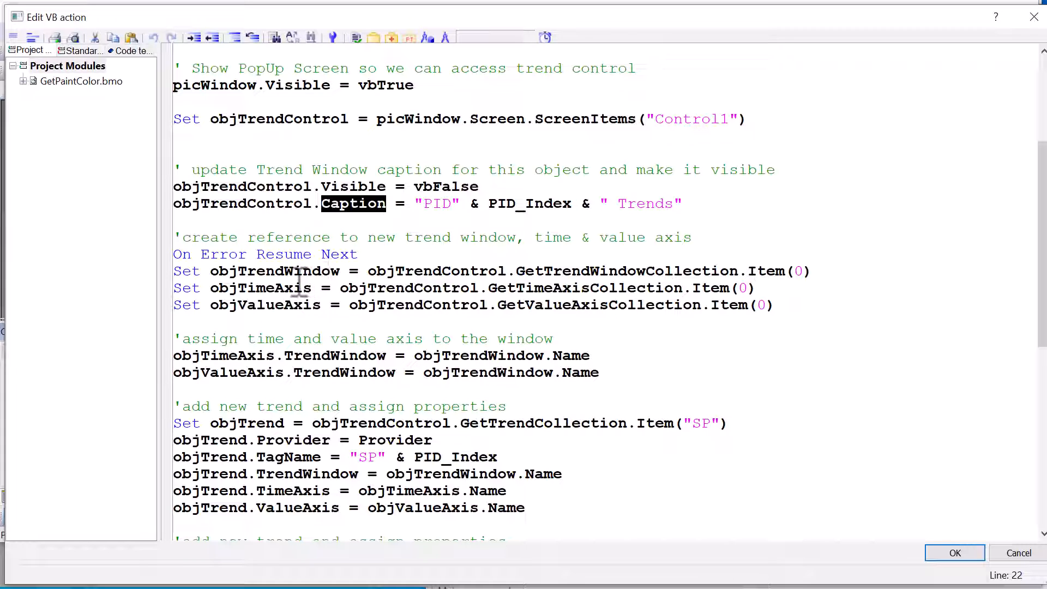
Step: Highlight the value axis, SP trend Provider, PID_Index tag name and GetTrendCollection lines
{"action": "left_click", "coordinate": [304, 304]}
{"action": "scroll", "coordinate": [327, 311], "scroll_direction": "down", "scroll_amount": 1}
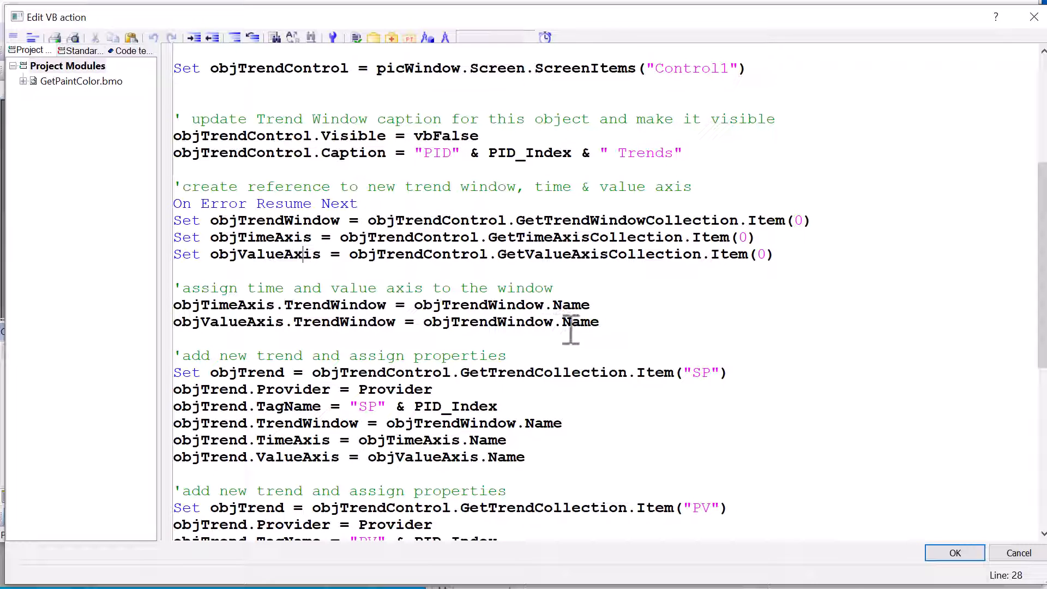
{"action": "scroll", "coordinate": [572, 323], "scroll_direction": "down", "scroll_amount": 1}
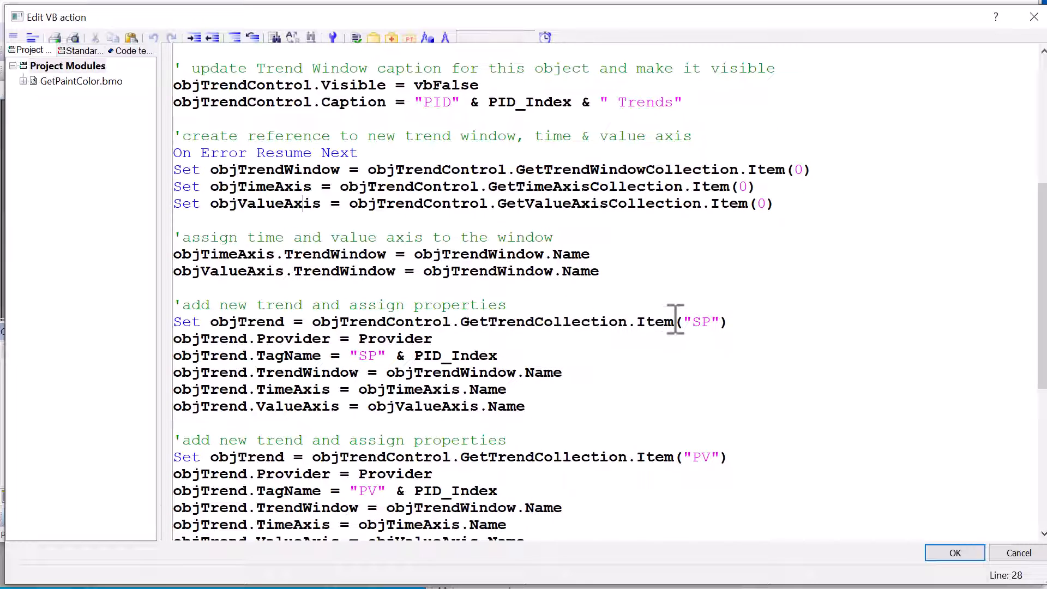
{"action": "double_click", "coordinate": [412, 338]}
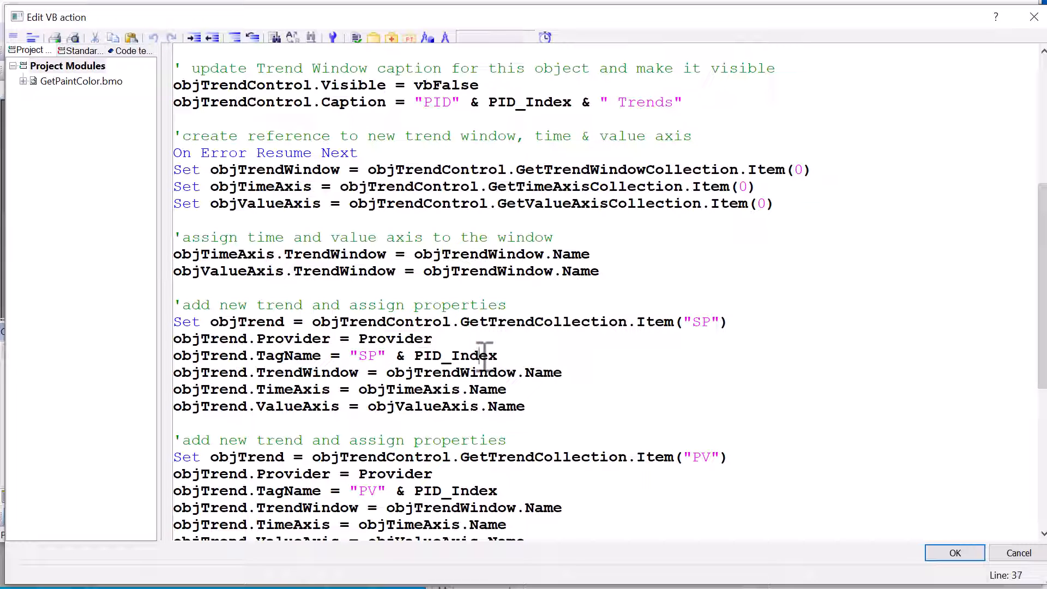
{"action": "double_click", "coordinate": [485, 355]}
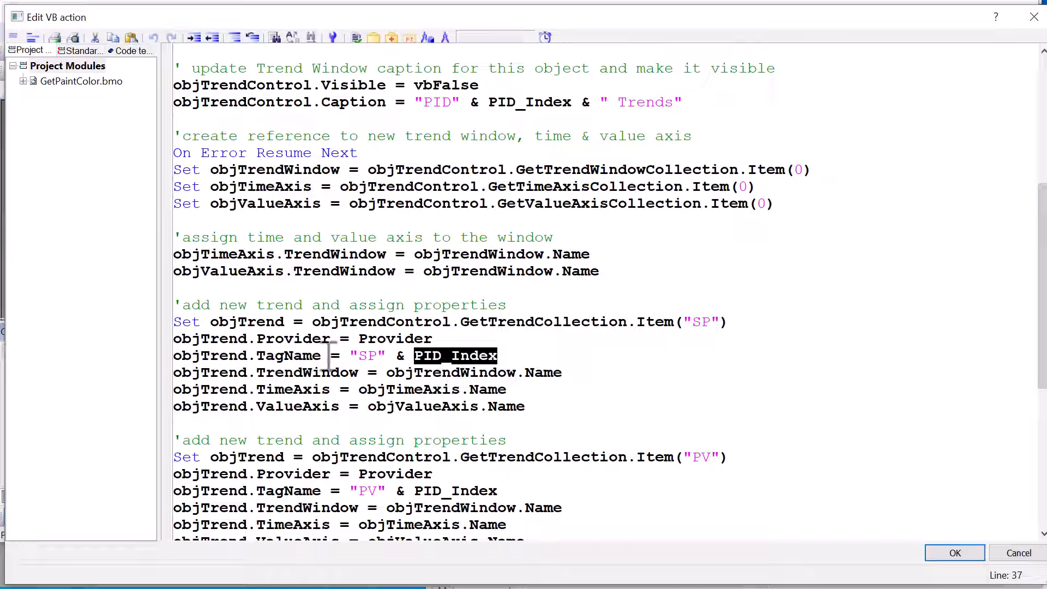
{"action": "scroll", "coordinate": [403, 338], "scroll_direction": "down", "scroll_amount": 1}
{"action": "scroll", "coordinate": [425, 345], "scroll_direction": "down", "scroll_amount": 1}
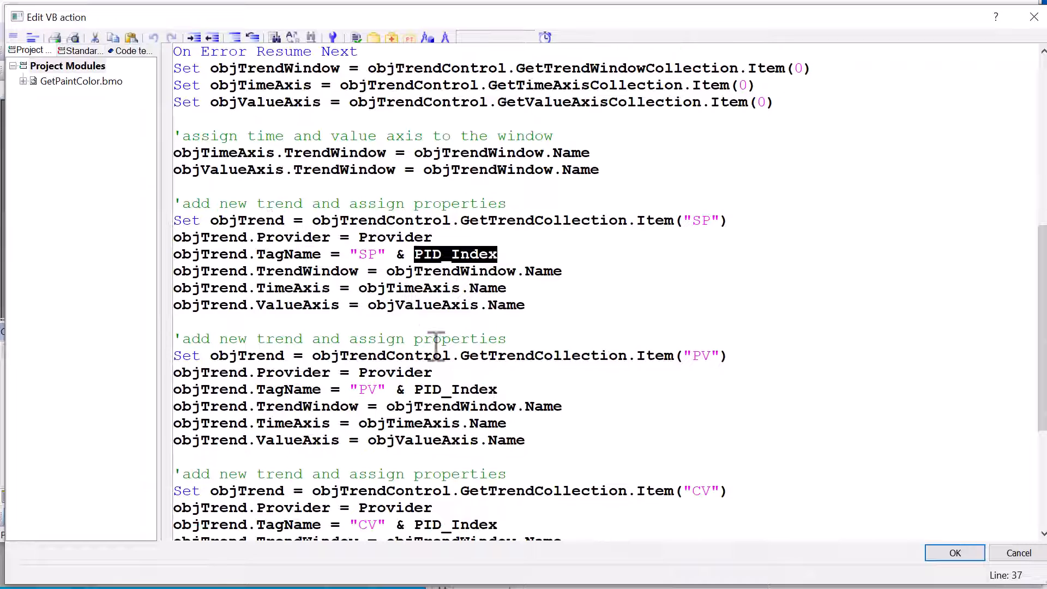
{"action": "double_click", "coordinate": [610, 355]}
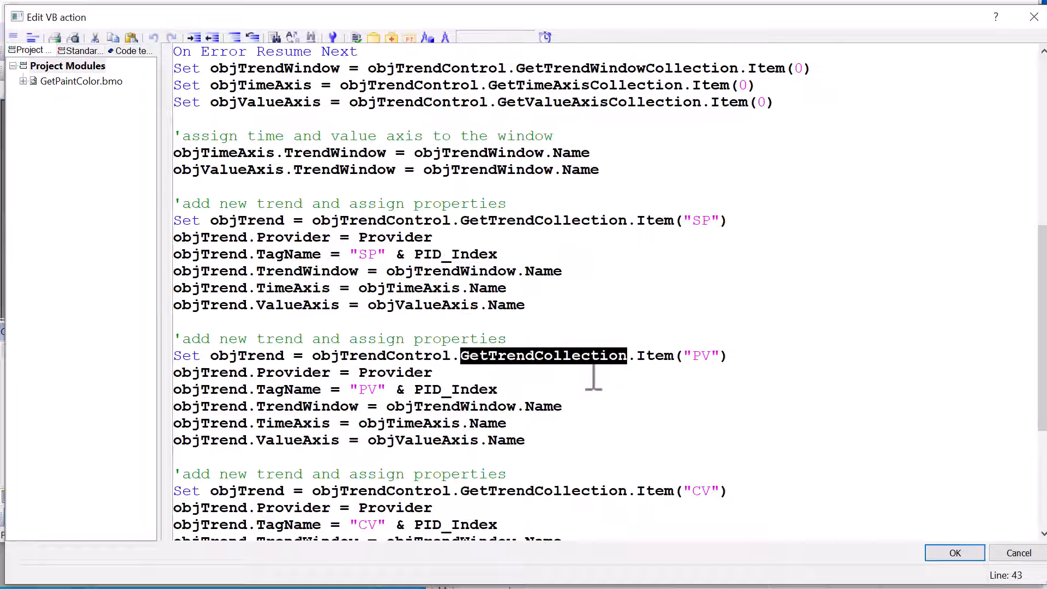
{"action": "scroll", "coordinate": [602, 377], "scroll_direction": "down", "scroll_amount": 2}
{"action": "scroll", "coordinate": [603, 390], "scroll_direction": "down", "scroll_amount": 2}
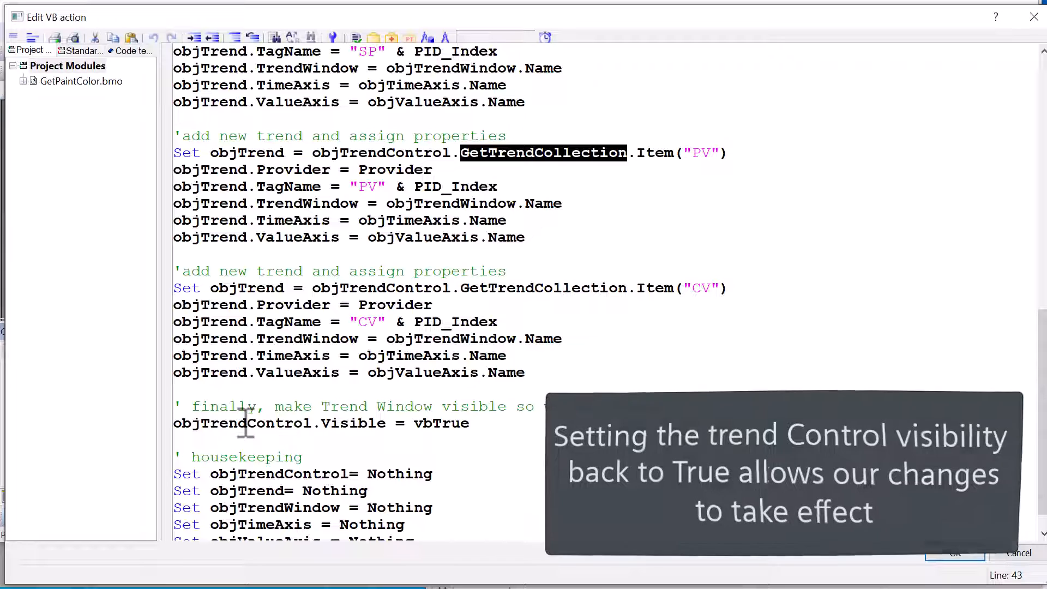
{"action": "scroll", "coordinate": [250, 426], "scroll_direction": "down", "scroll_amount": 1}
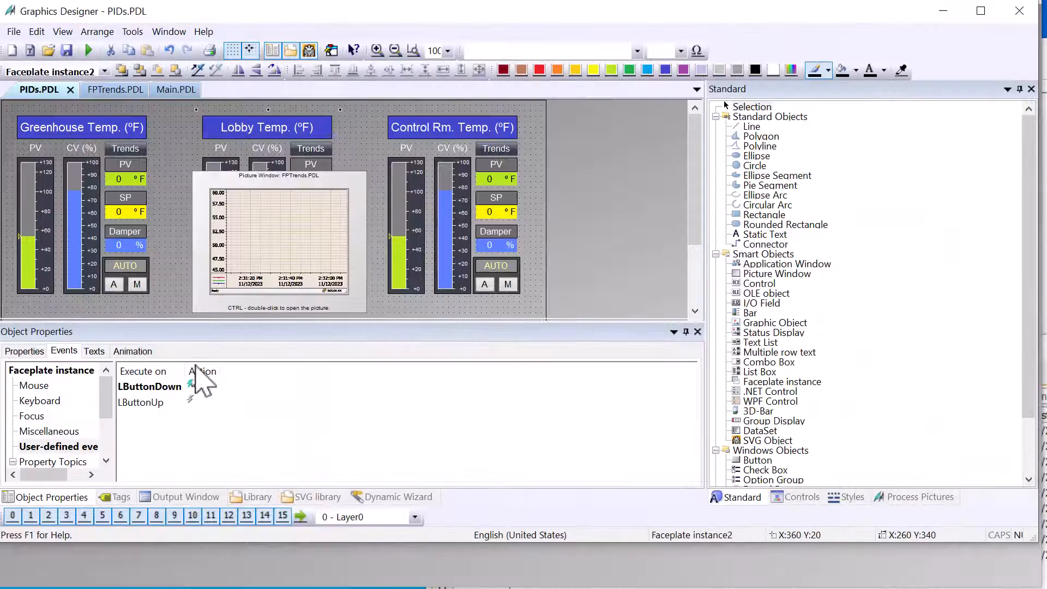
Step: Inspect Faceplate instance2's LButtonDown script showing PID_Index "_2", then start Runtime
{"action": "double_click", "coordinate": [191, 386]}
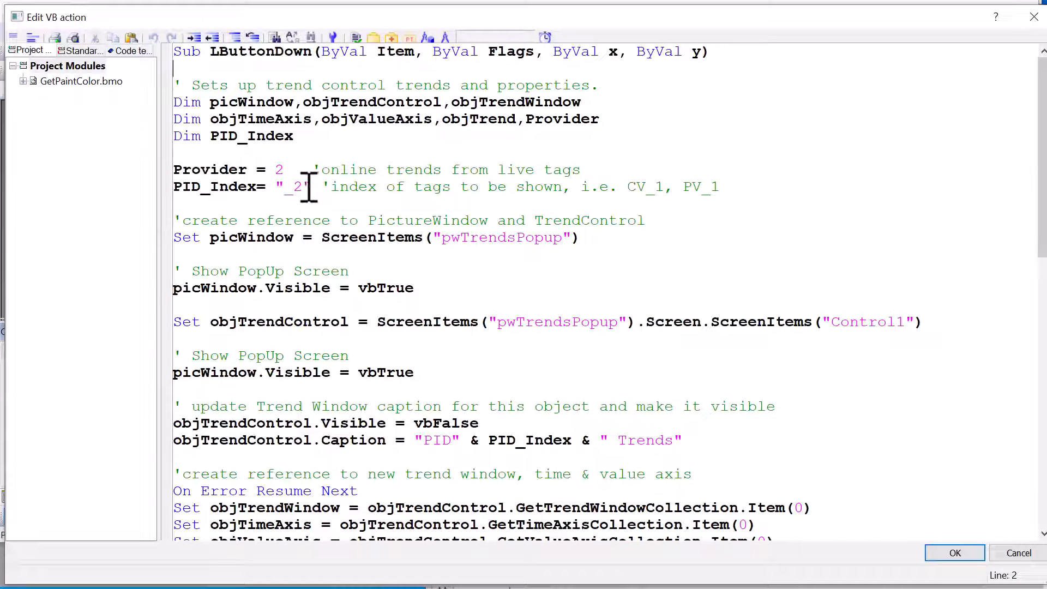
{"action": "left_click_drag", "start_coordinate": [312, 187], "coordinate": [282, 187]}
{"action": "left_click", "coordinate": [262, 204]}
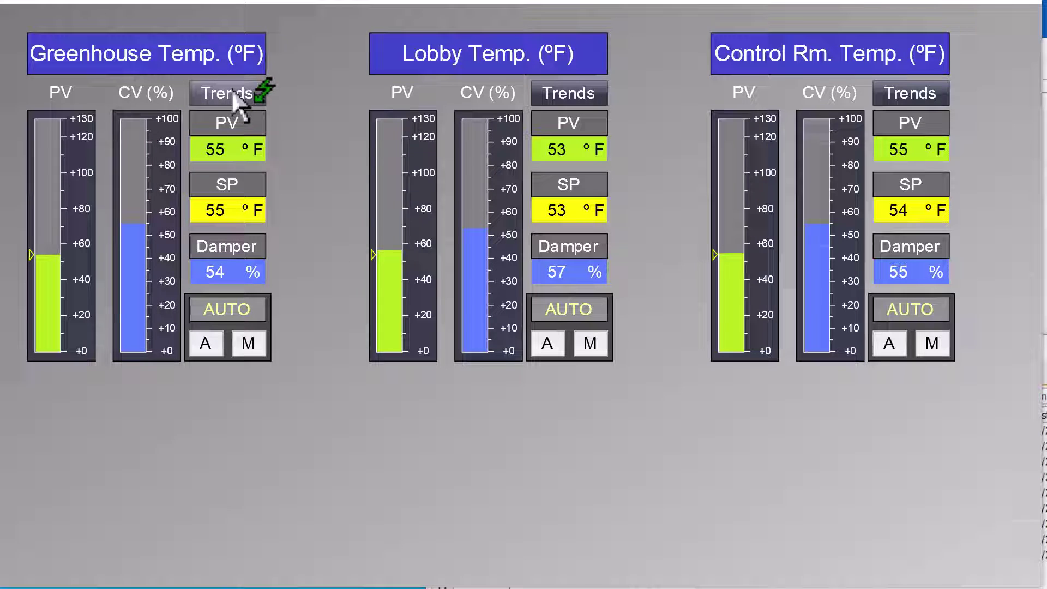
Step: Show the Greenhouse loop's live SP, PV and CV trends via its faceplate Trends button
{"action": "left_click", "coordinate": [229, 93]}
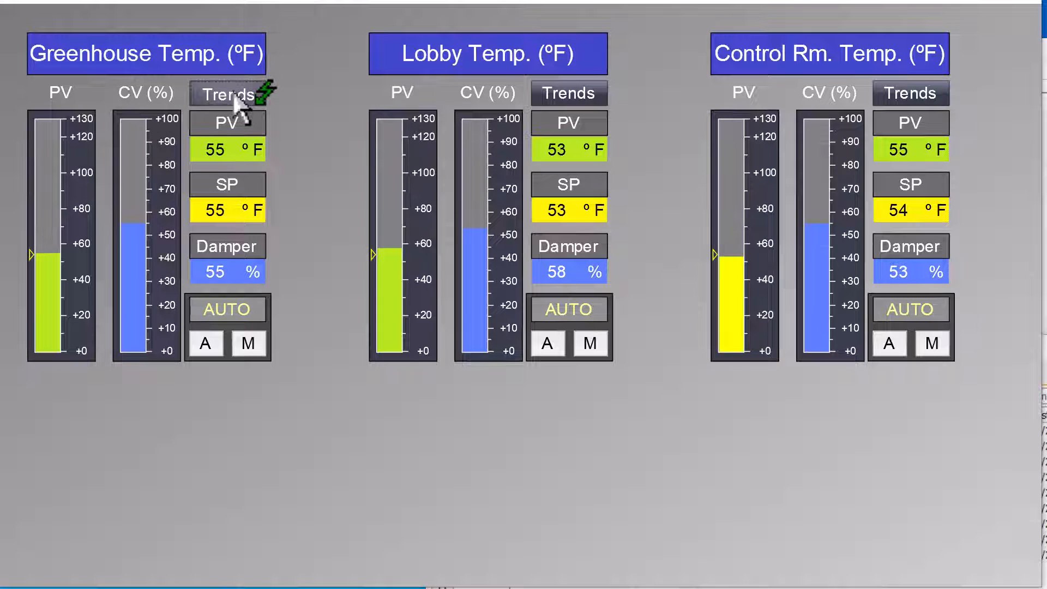